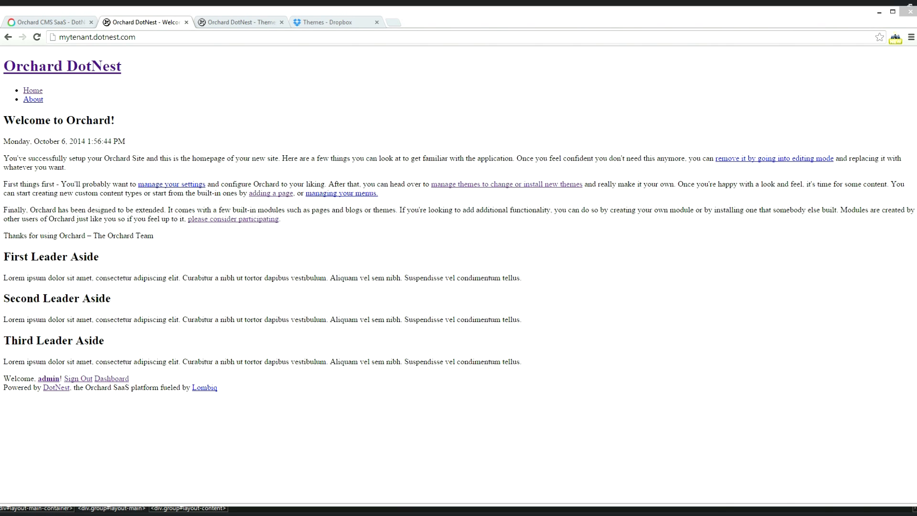
- Check the Theme Override outline in SumatraPDF, and switch to the code editor to examine the layout file's zones from header to content
left_click(700, 512)
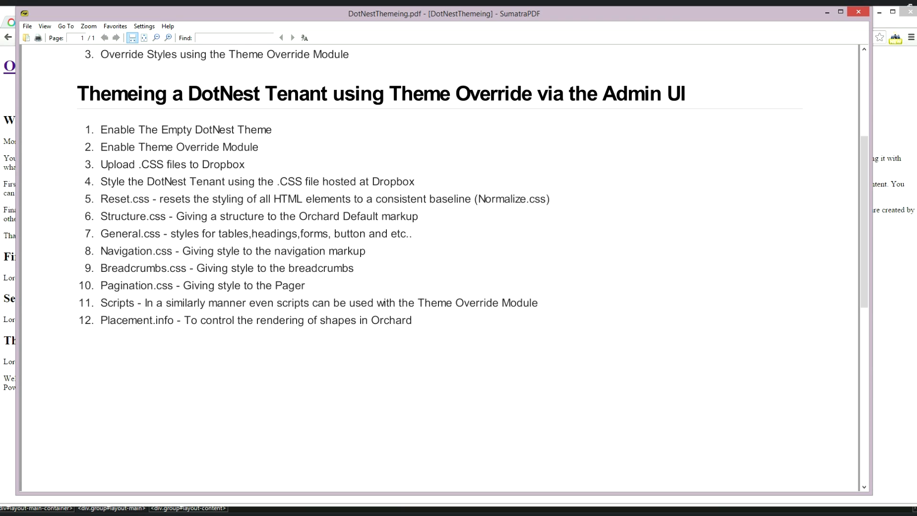
key("alt+Tab")
scroll(381, 370, "up", 15)
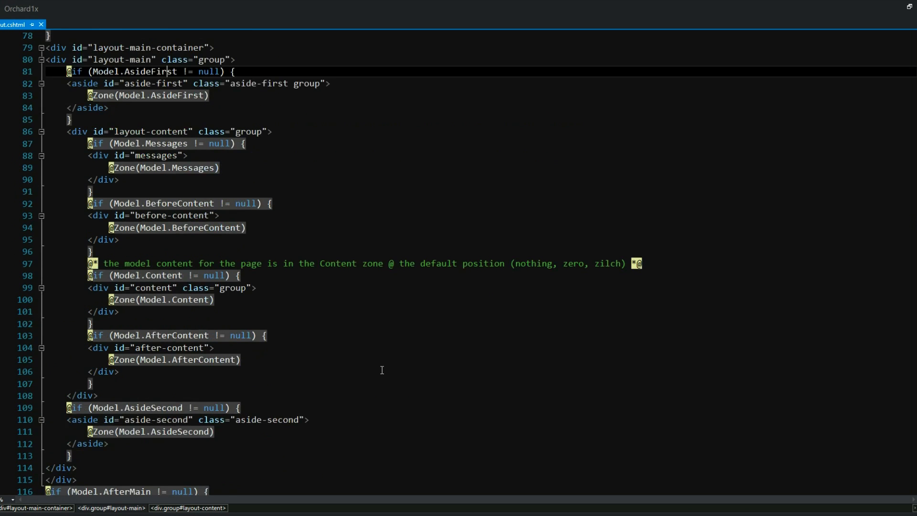
scroll(382, 370, "up", 3)
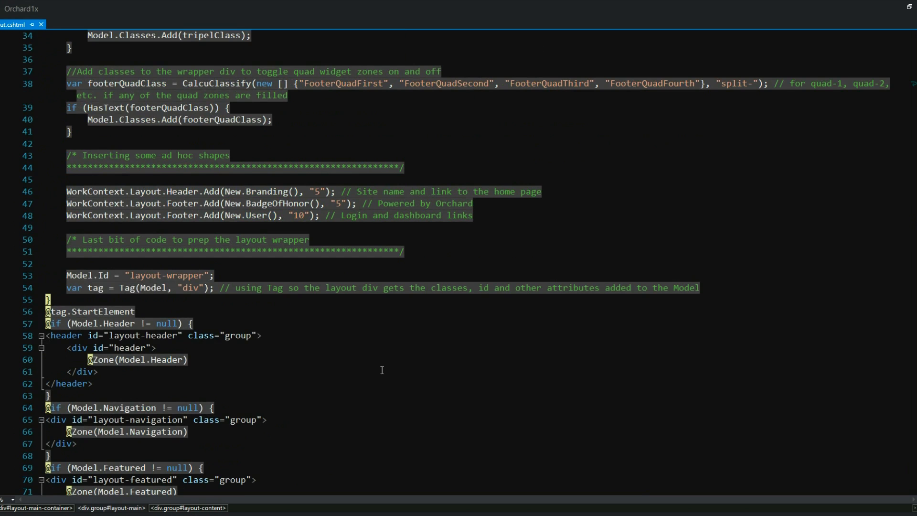
scroll(382, 370, "down", 1)
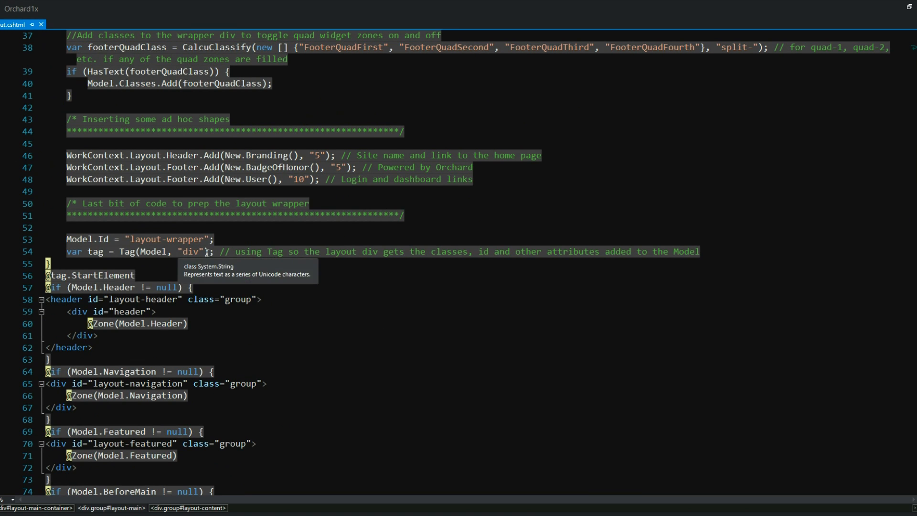
scroll(250, 262, "down", 2)
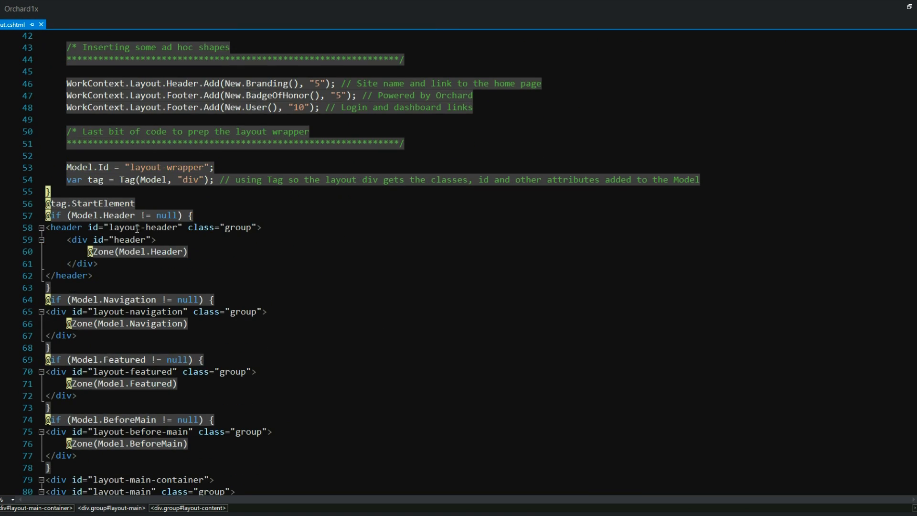
scroll(187, 257, "down", 7)
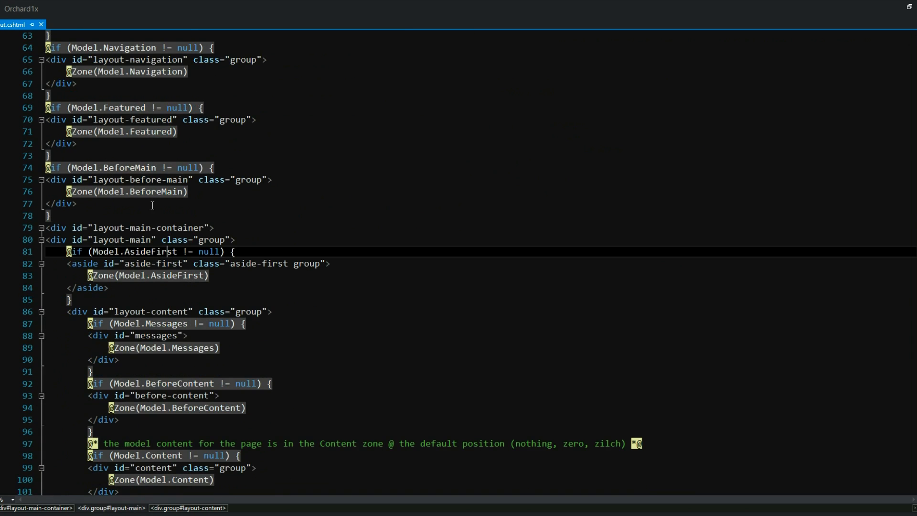
scroll(201, 233, "down", 2)
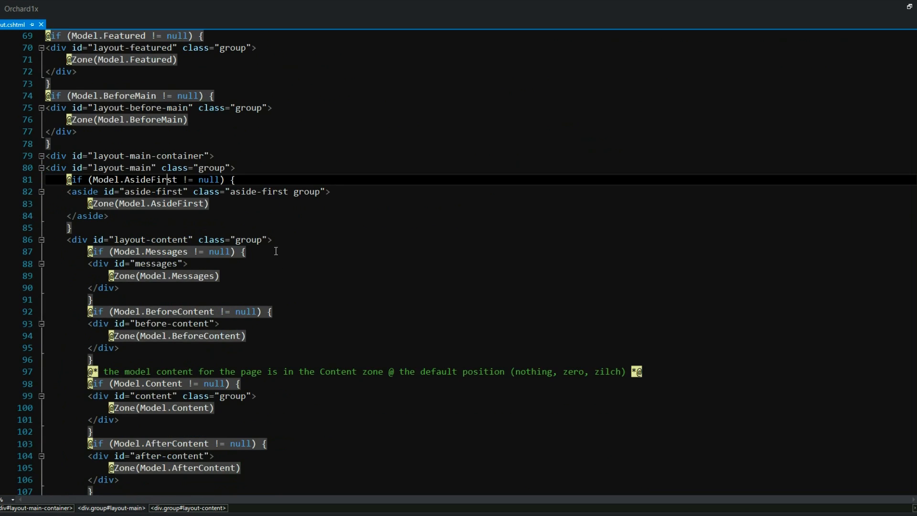
scroll(254, 232, "down", 2)
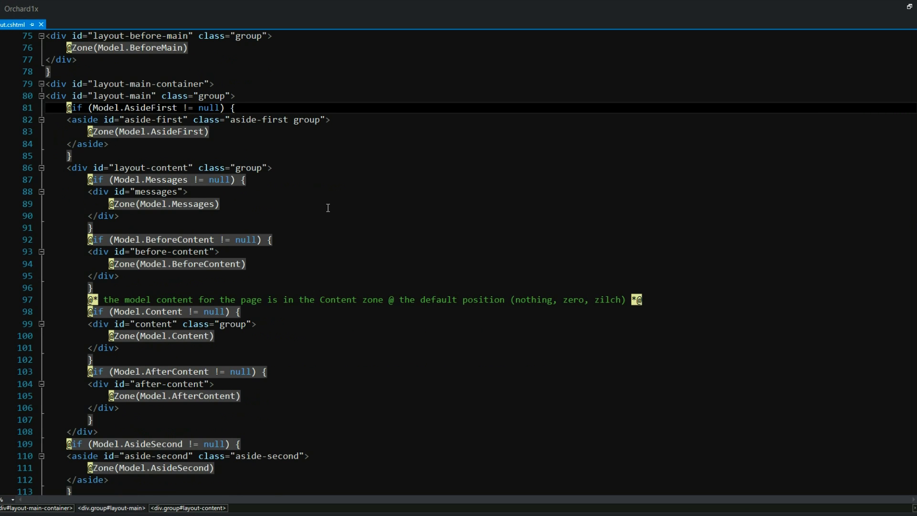
scroll(328, 208, "down", 2)
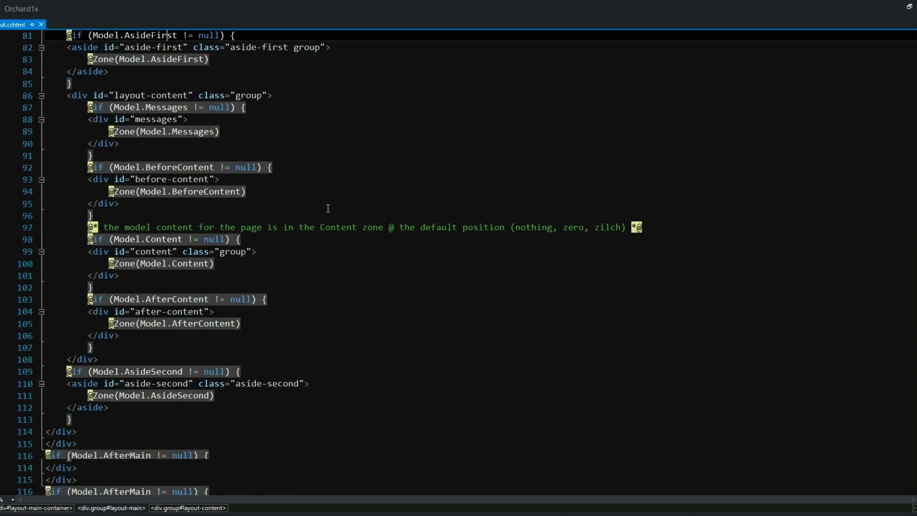
- Examine the content, second aside, after-main, tripel and footer zone markup in the layout file
left_click_drag(86, 228, 195, 280)
left_click(195, 280)
scroll(211, 282, "down", 6)
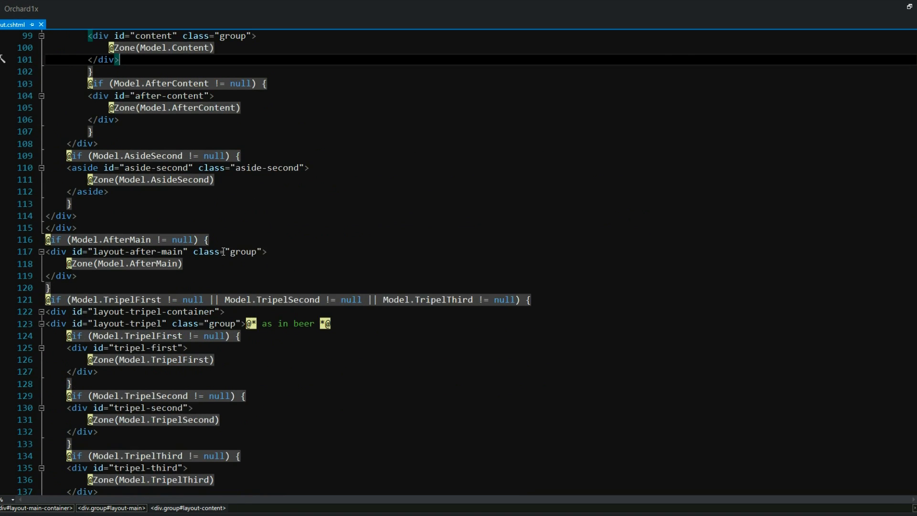
scroll(223, 252, "down", 5)
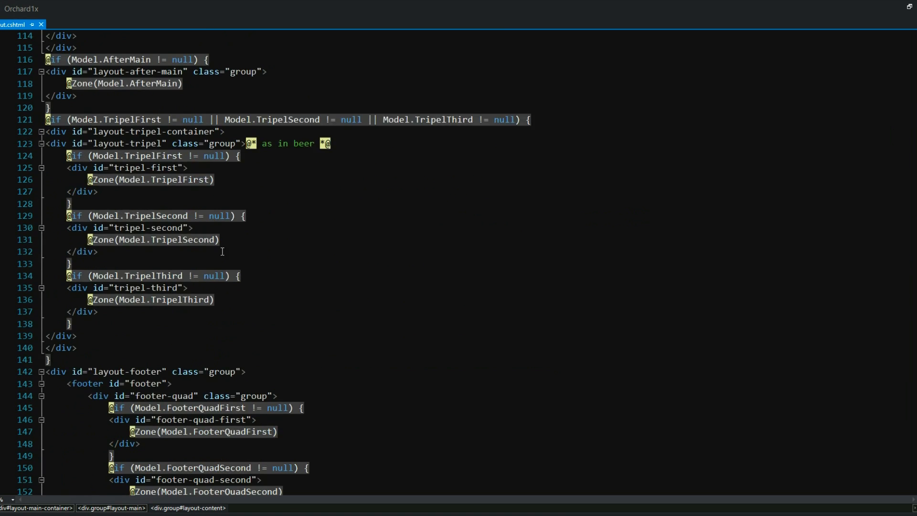
scroll(163, 220, "down", 4)
scroll(163, 220, "up", 4)
scroll(187, 332, "down", 2)
scroll(382, 325, "down", 5)
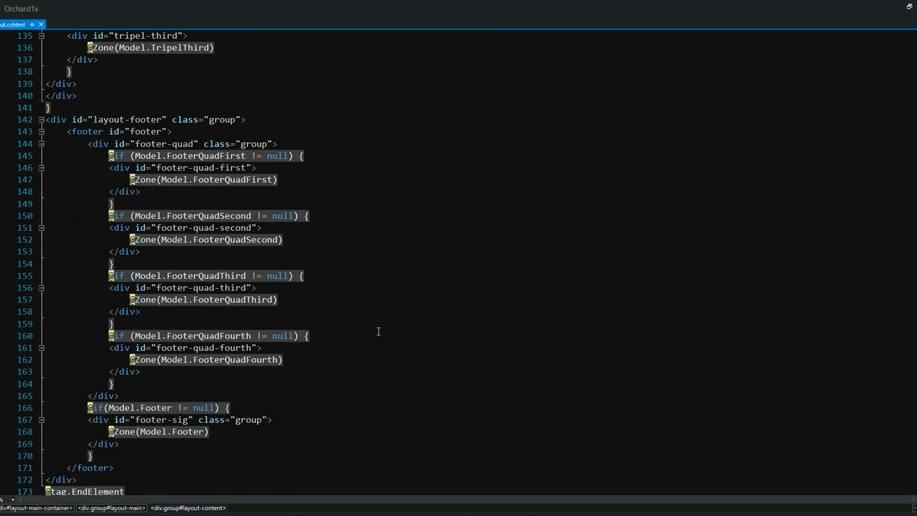
scroll(379, 331, "up", 3)
scroll(379, 331, "down", 2)
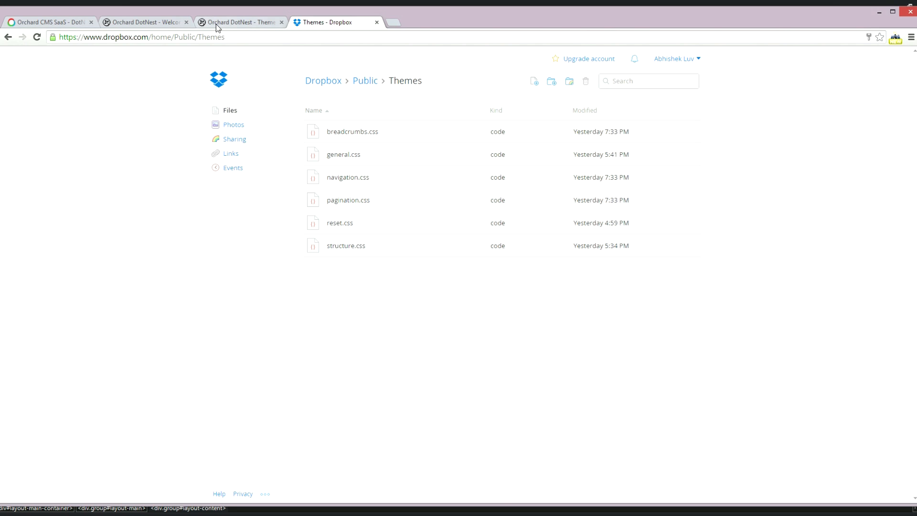
- Switch to the tenant's admin site in Chrome and inspect the Styles, Scripts, Placement and Favicon sections of Theme Override Settings
left_click(215, 24)
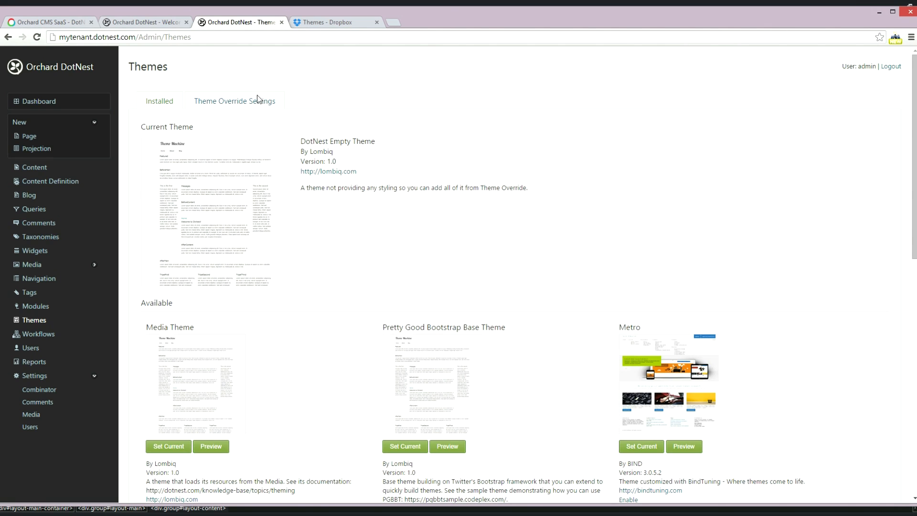
left_click(239, 103)
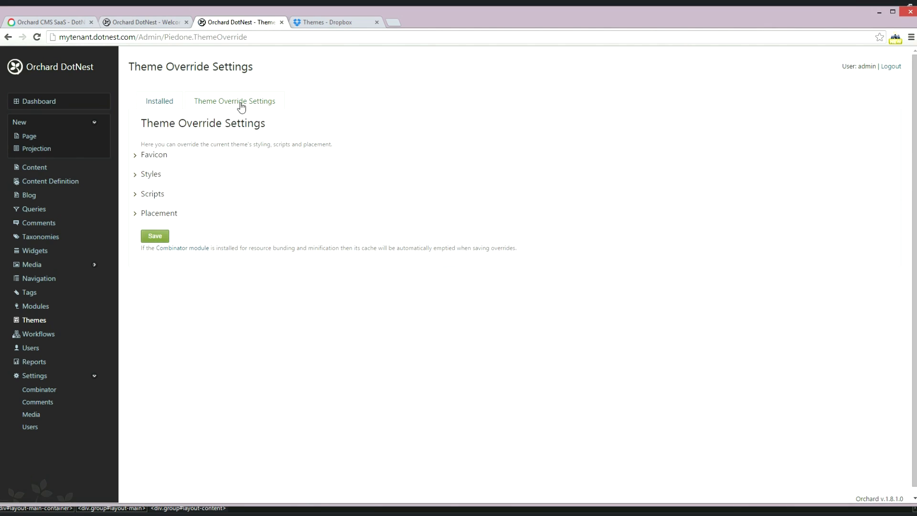
left_click(135, 178)
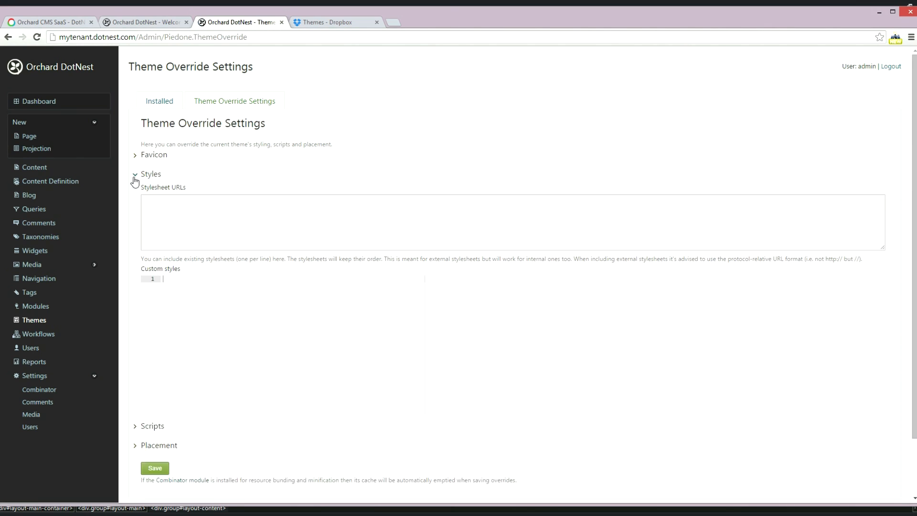
left_click(180, 211)
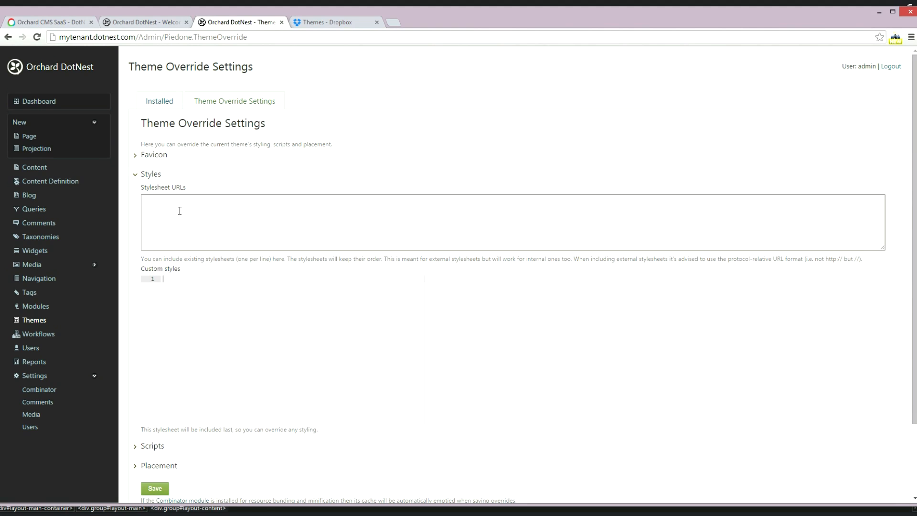
left_click(136, 175)
left_click(138, 196)
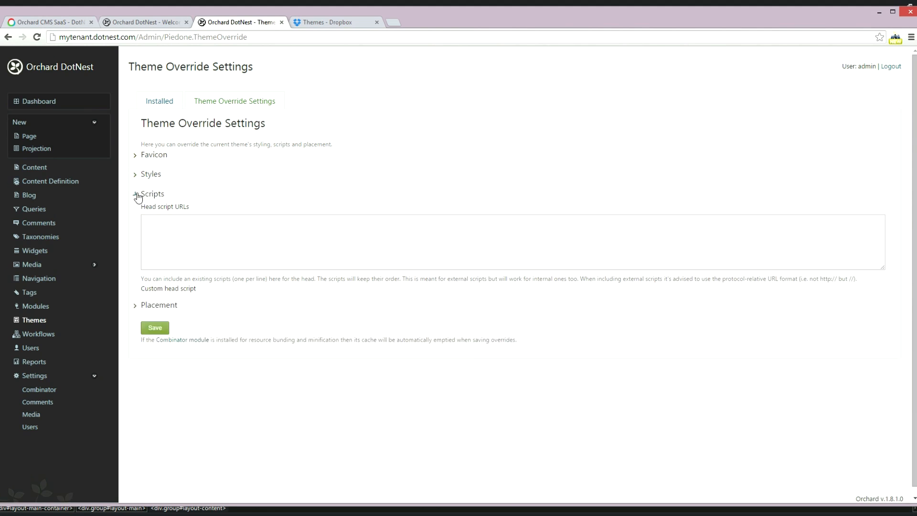
left_click(136, 215)
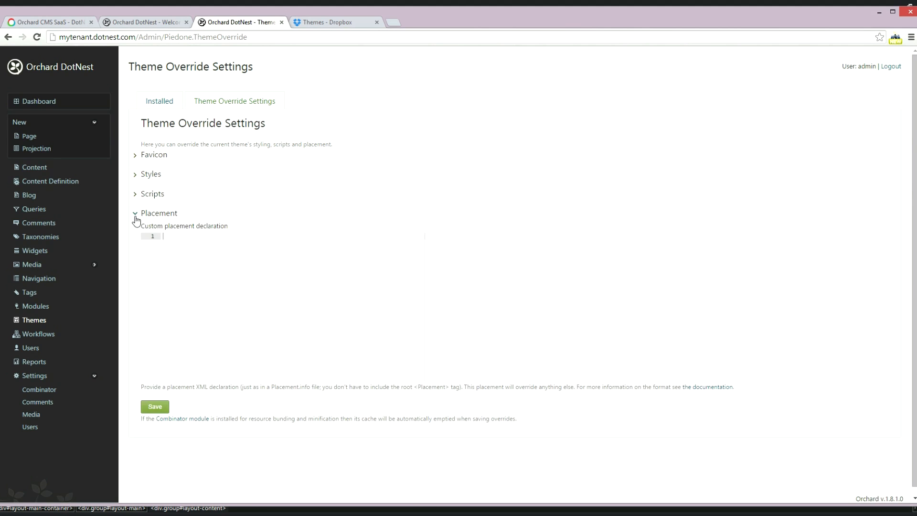
left_click(136, 218)
left_click(136, 158)
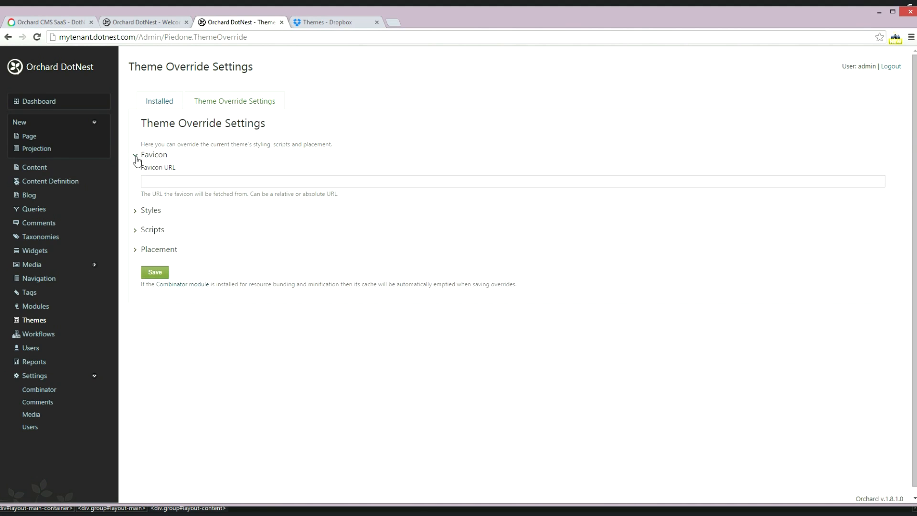
left_click(137, 157)
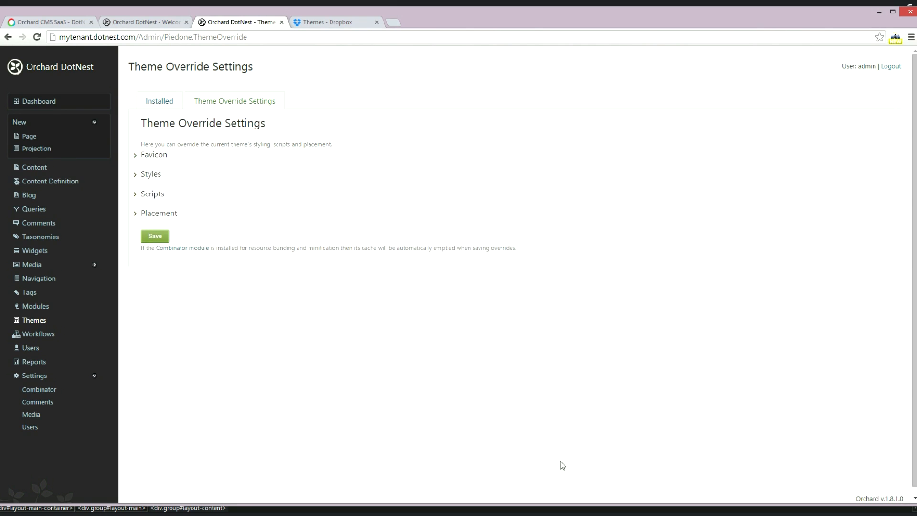
- Consult the PDF outline and copy the public link of reset.css from the Dropbox Themes folder
key("alt+Tab")
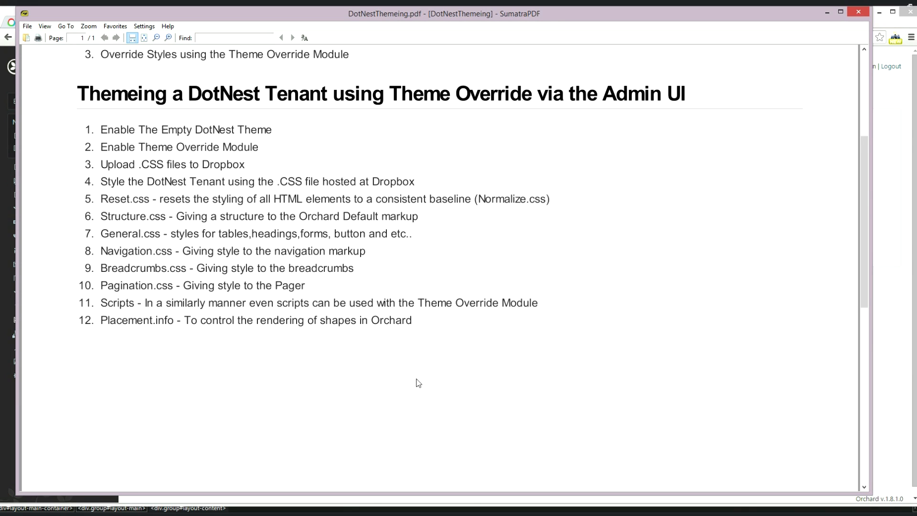
left_click(825, 12)
left_click(321, 21)
left_click(391, 224)
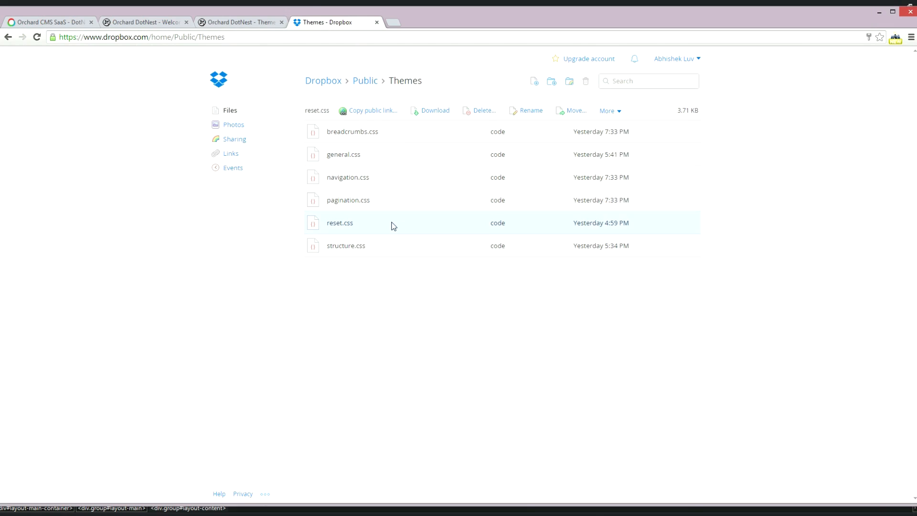
left_click(373, 111)
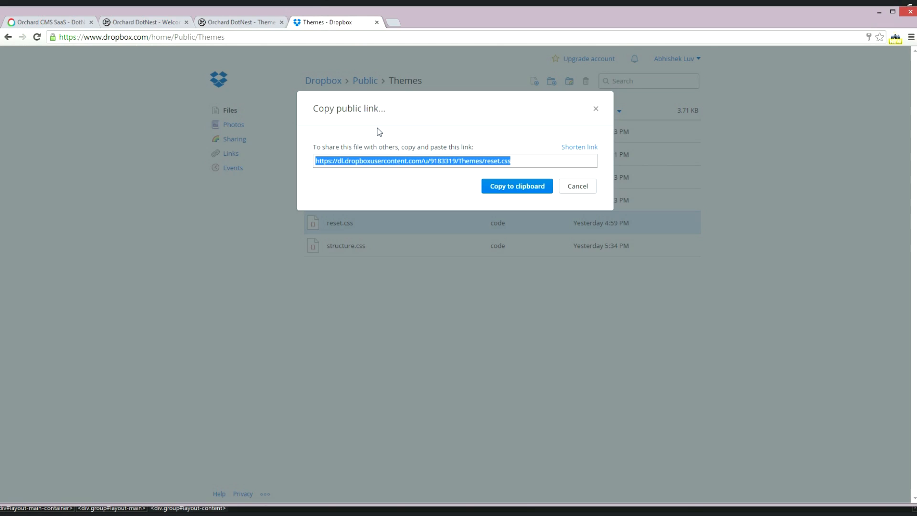
left_click(516, 187)
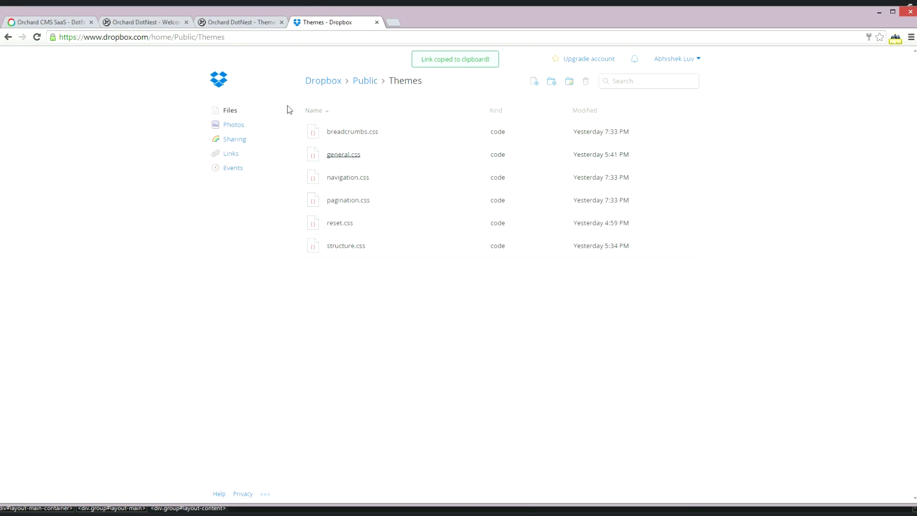
- Add the copied reset.css link to the Stylesheet URLs in the tenant's Theme Override Settings and save
left_click(232, 25)
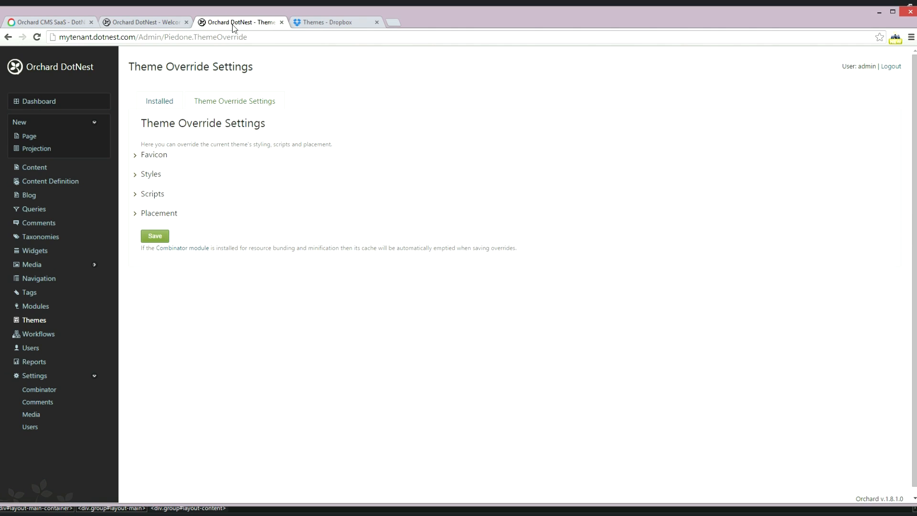
left_click(135, 175)
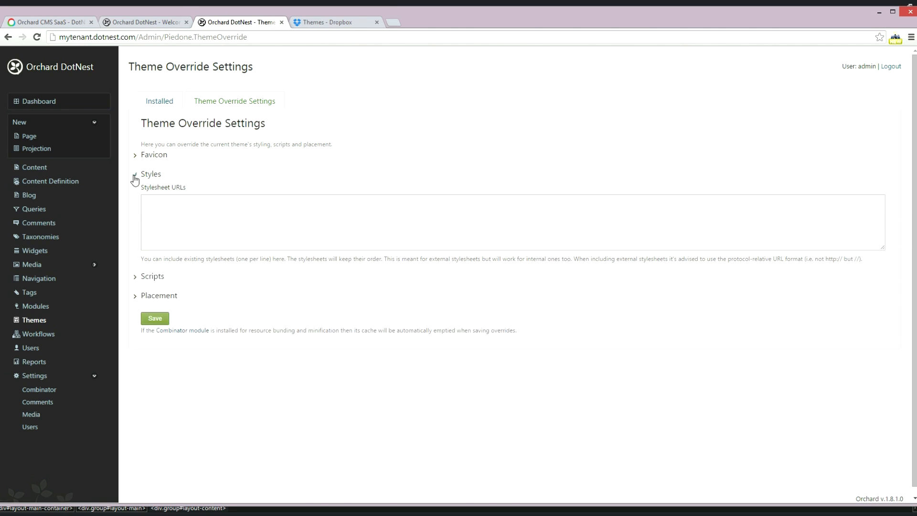
right_click(163, 217)
left_click(198, 269)
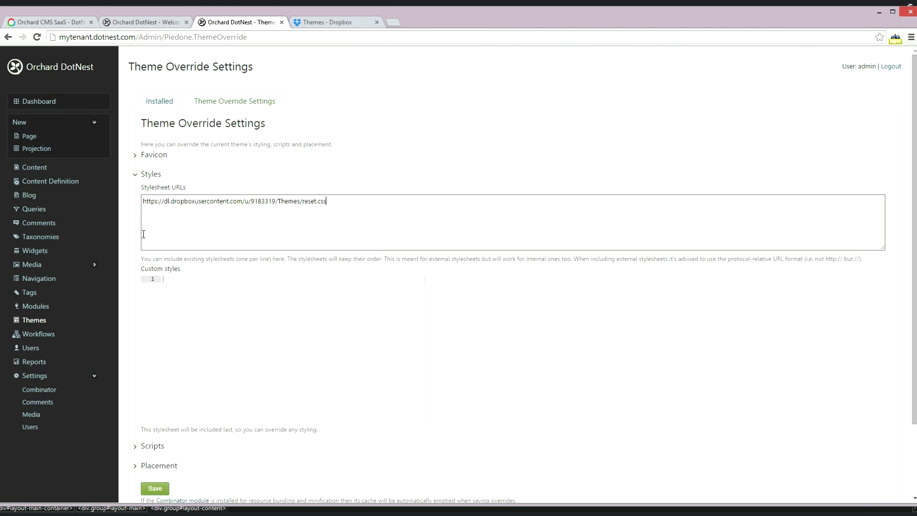
scroll(145, 291, "down", 2)
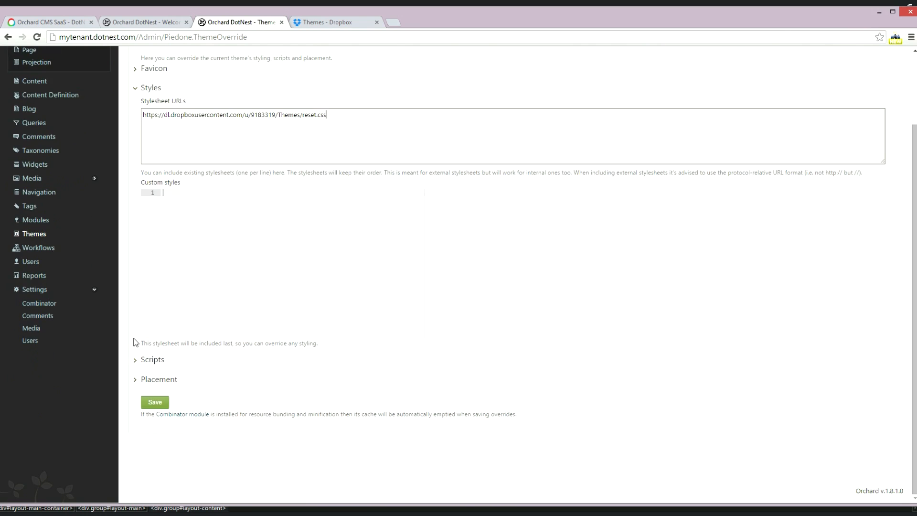
left_click(157, 401)
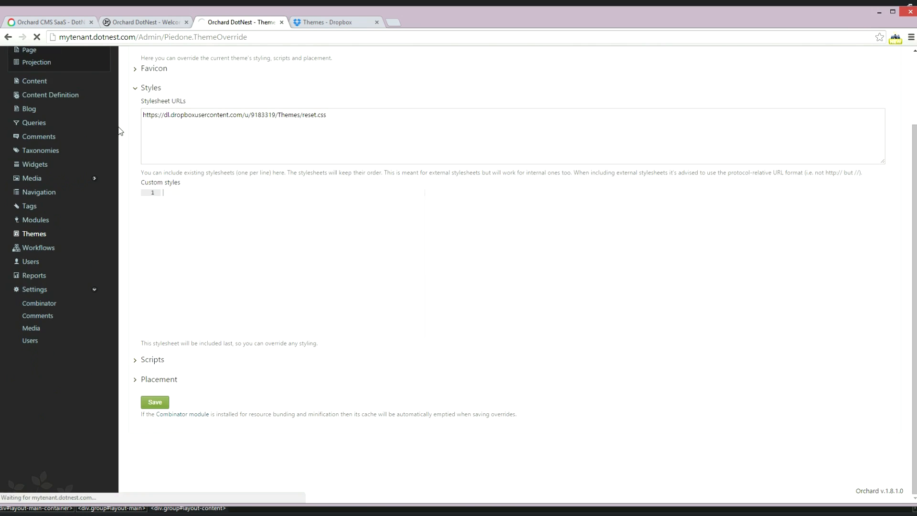
- Reload the tenant's home page and inspect the combined stylesheet linked in its page source
left_click(145, 22)
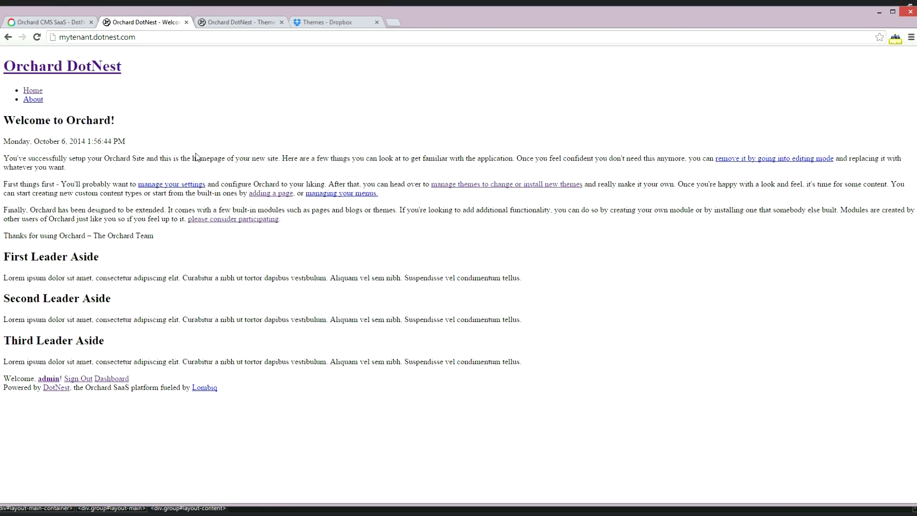
left_click(36, 38)
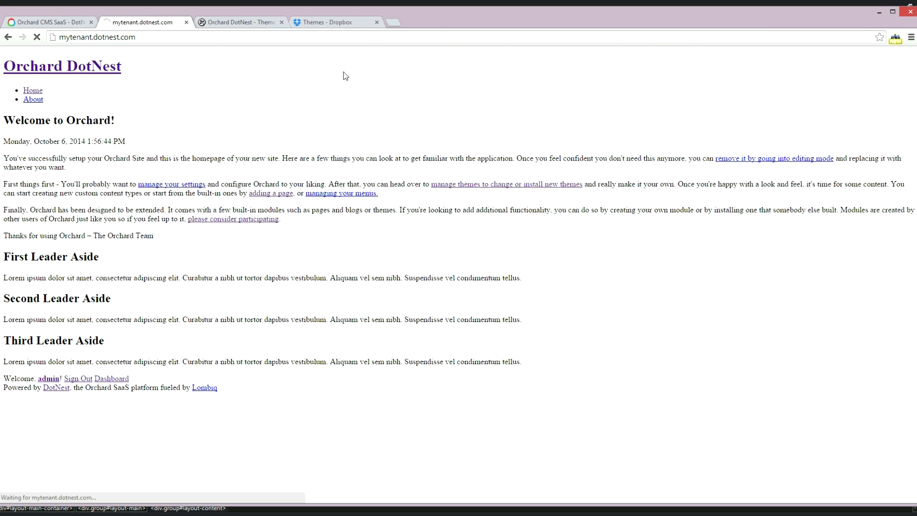
right_click(241, 100)
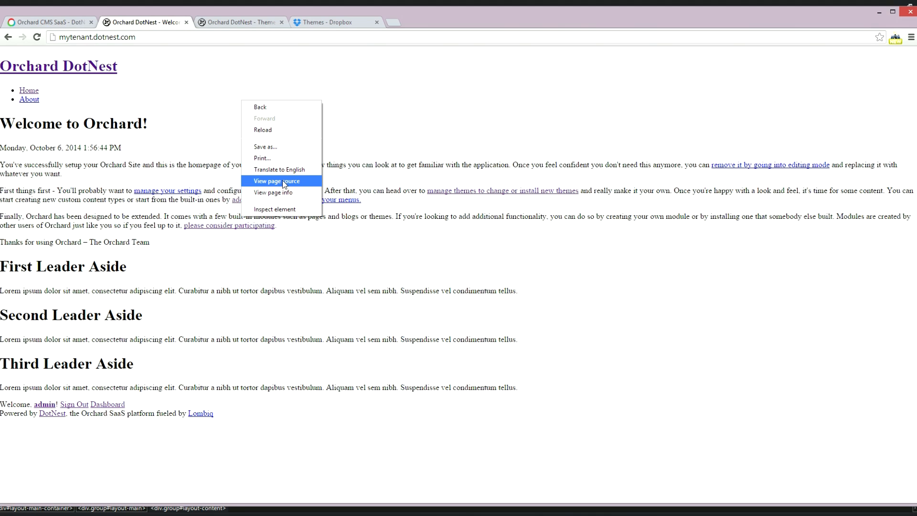
left_click(282, 181)
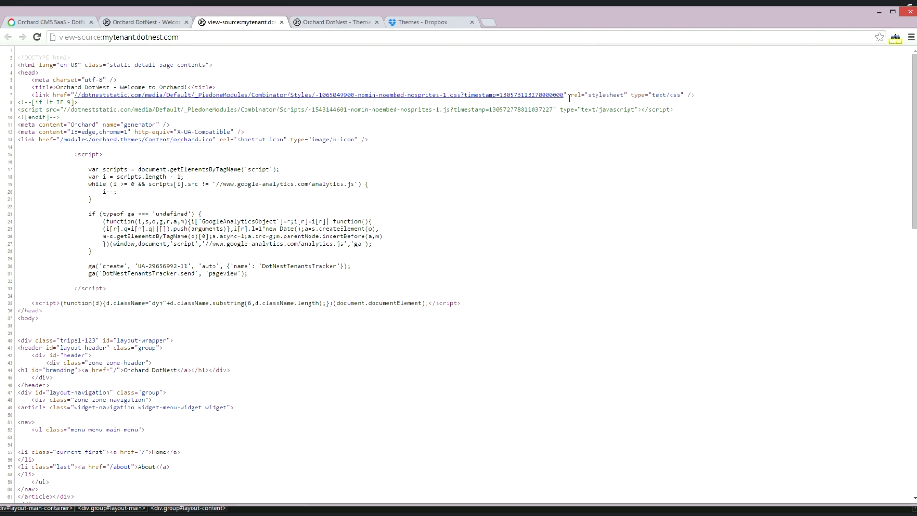
left_click(485, 98)
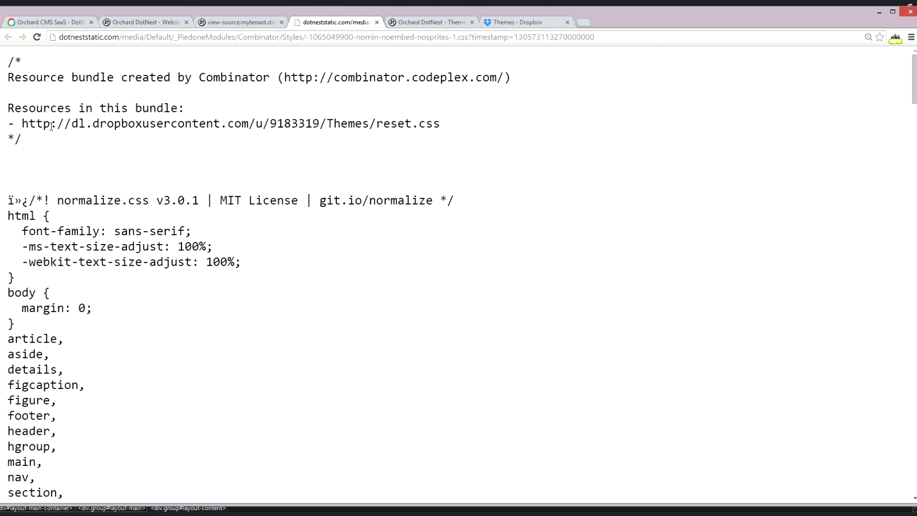
- Examine the resource list at the start of the combined stylesheet and the normalize.css rules that follow it
scroll(51, 130, "down", 5)
scroll(51, 129, "up", 5)
left_click_drag(912, 98, 911, 76)
left_click_drag(22, 124, 457, 124)
left_click(252, 141)
scroll(162, 258, "down", 3)
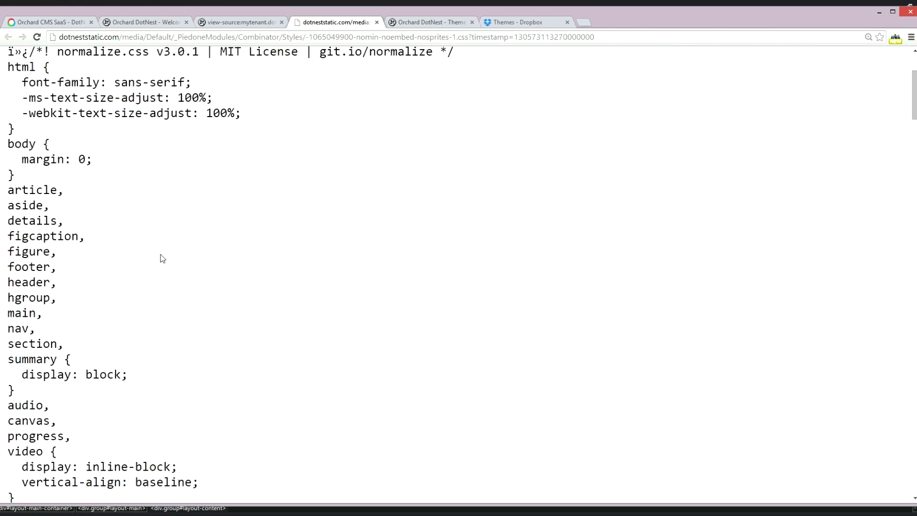
scroll(163, 258, "down", 1)
scroll(913, 192, "down", 6)
left_click_drag(914, 193, 873, 135)
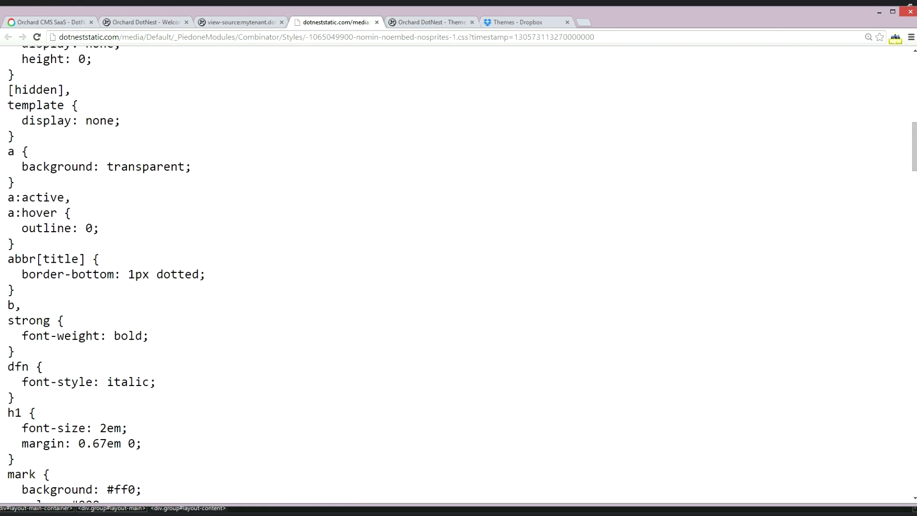
- Switch to structure.css in Notepad++ and examine the #layout-wrapper rule that targets Orchard's default markup
key("alt+Tab")
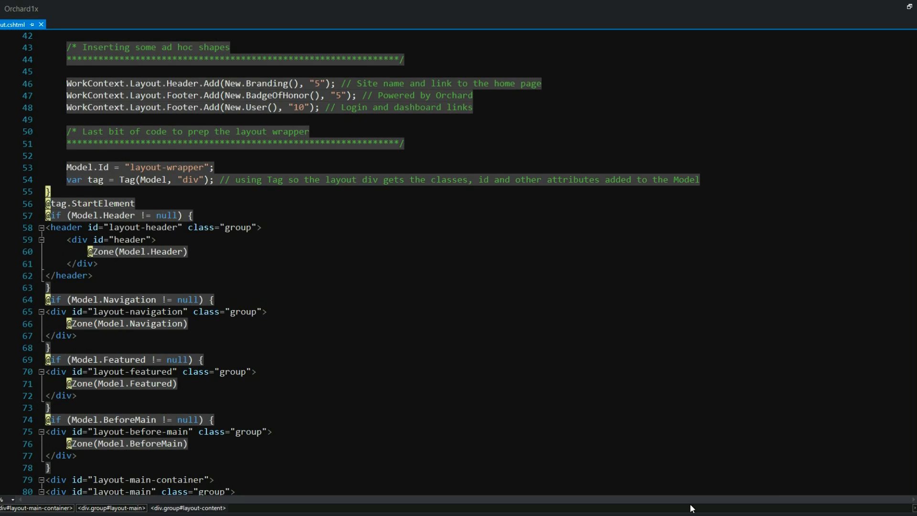
left_click(718, 514)
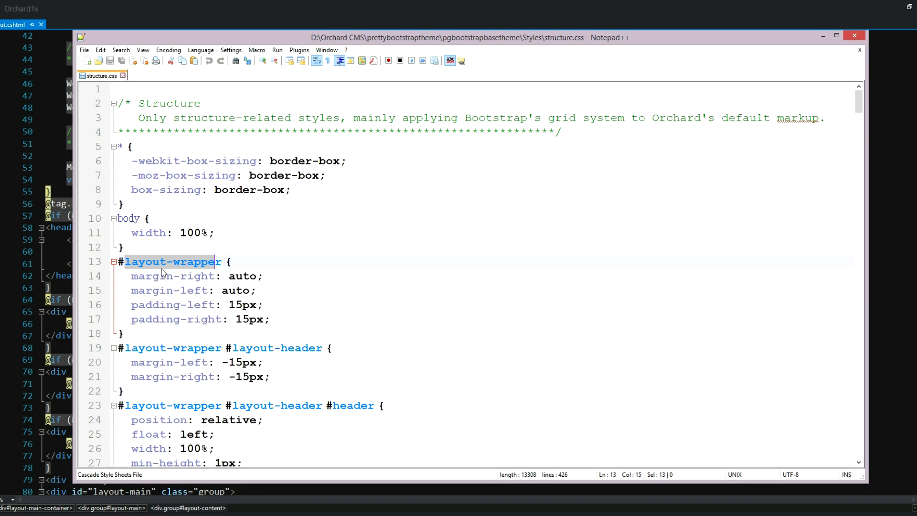
left_click(125, 276)
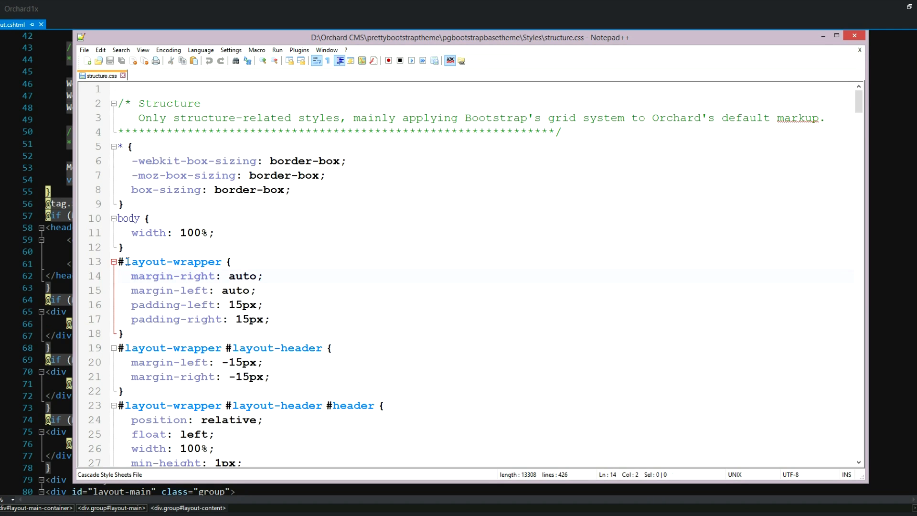
left_click_drag(126, 262, 221, 262)
left_click(265, 277)
scroll(230, 311, "down", 1)
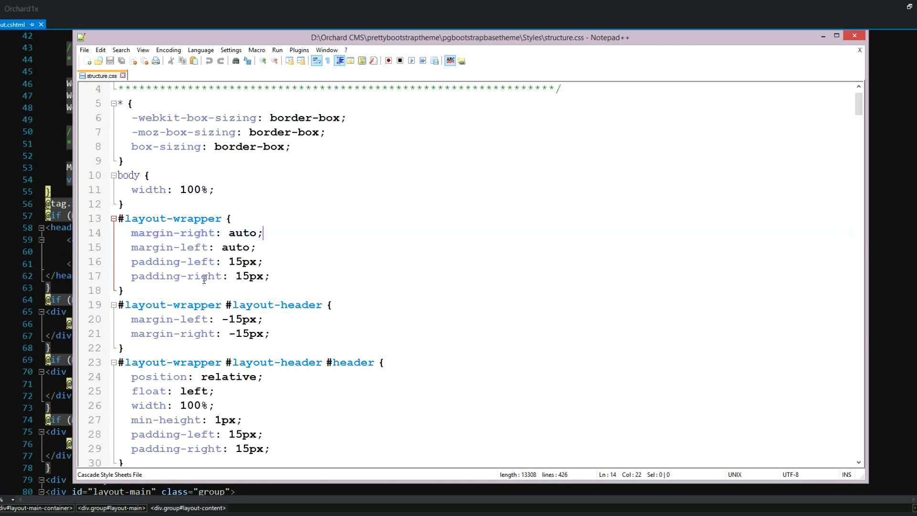
- Read through the header, navigation, featured, main container, aside and footer rules of structure.css, and minimize Notepad++
scroll(204, 279, "down", 2)
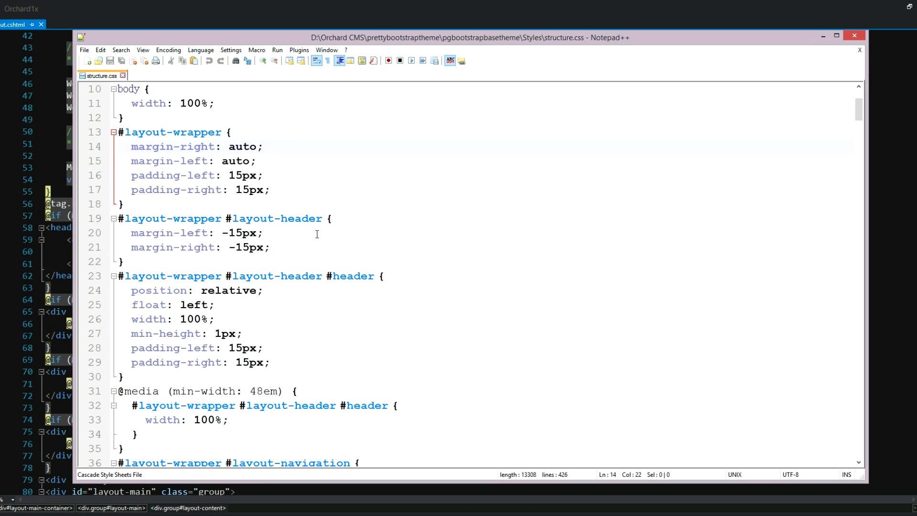
scroll(306, 238, "down", 2)
scroll(368, 214, "down", 6)
scroll(368, 213, "down", 6)
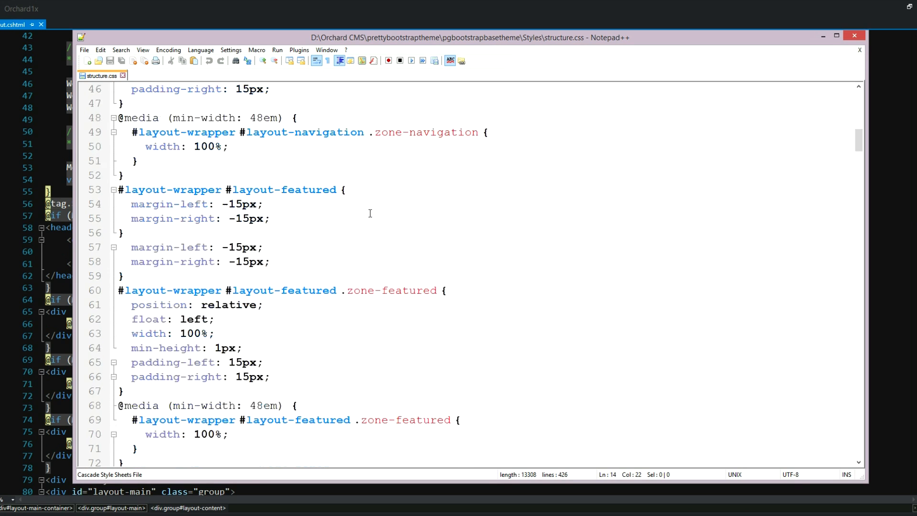
scroll(370, 208, "down", 3)
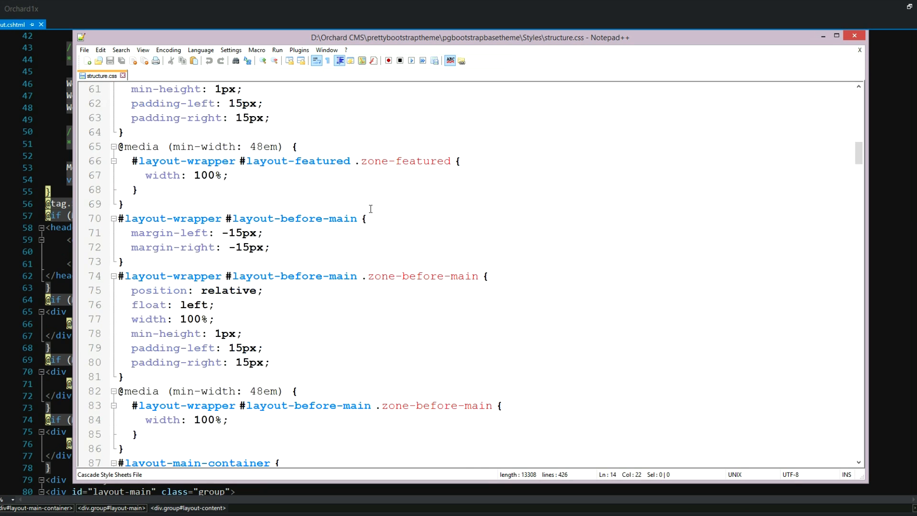
scroll(320, 231, "down", 10)
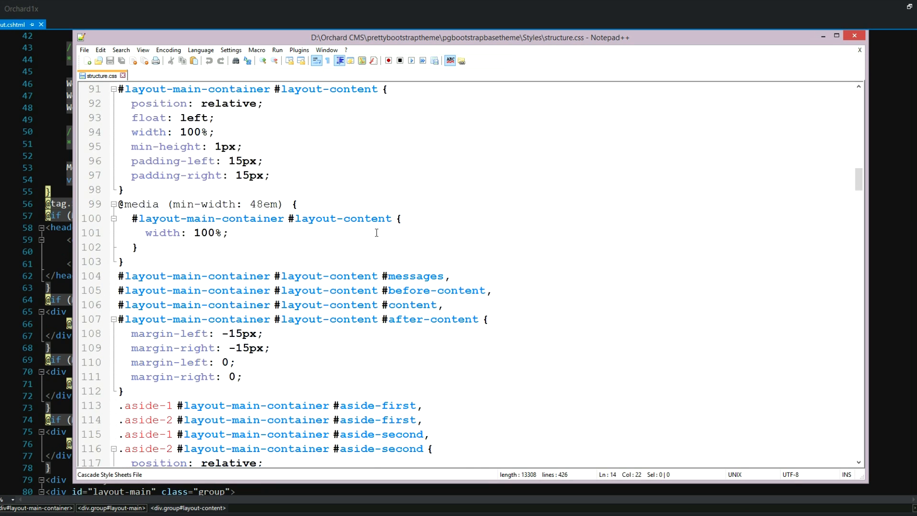
scroll(375, 233, "down", 12)
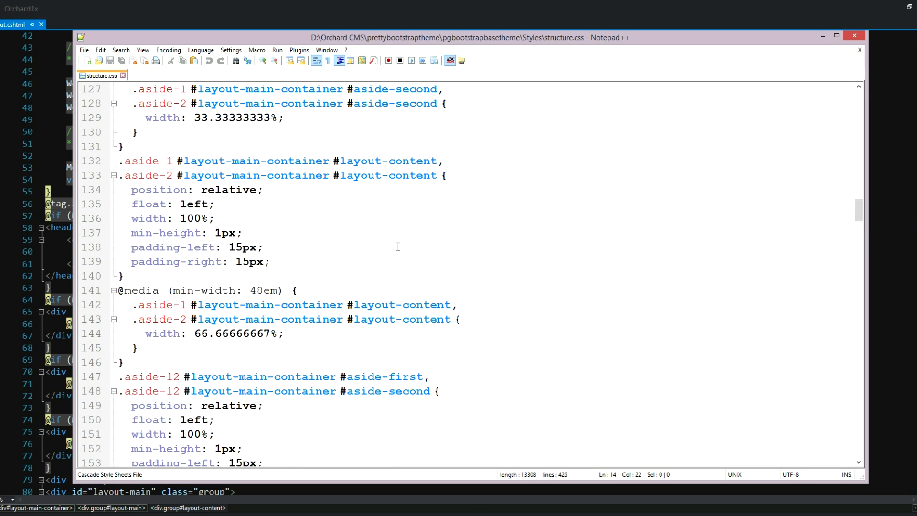
scroll(297, 188, "down", 20)
scroll(275, 196, "down", 20)
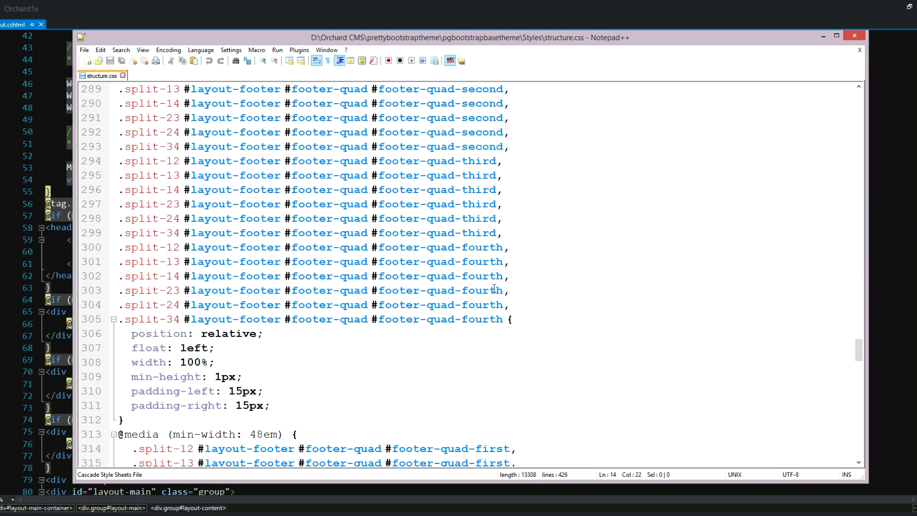
scroll(262, 220, "down", 7)
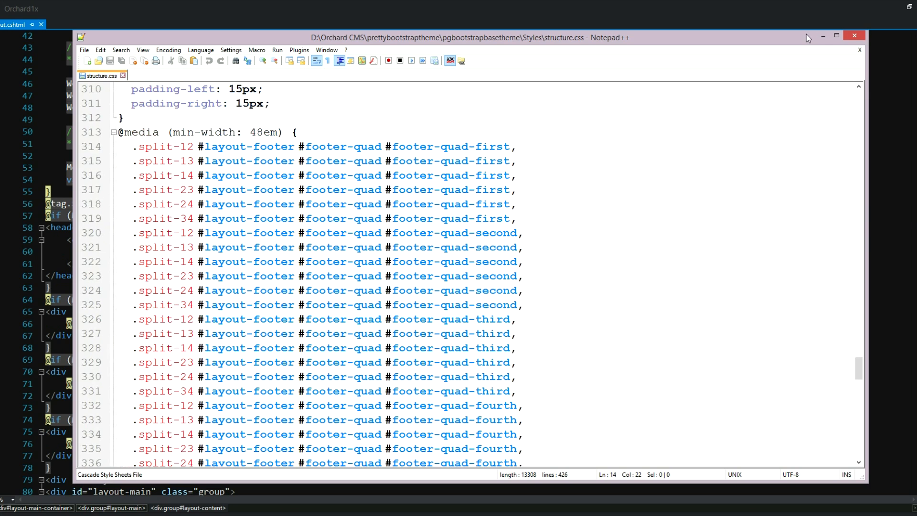
left_click(823, 36)
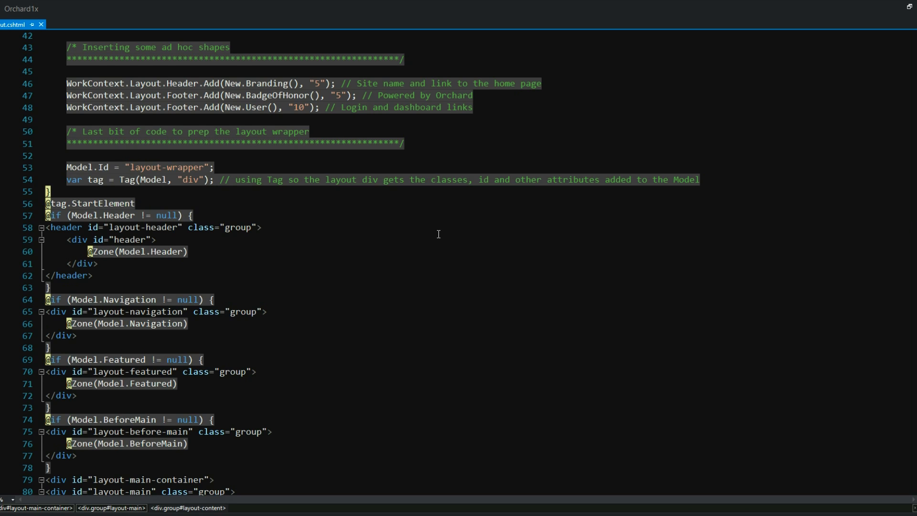
- Examine the layout-wrapper, layout-header and other zone ids in the Orchard layout .cshtml file in the code editor
mouse_move(192, 180)
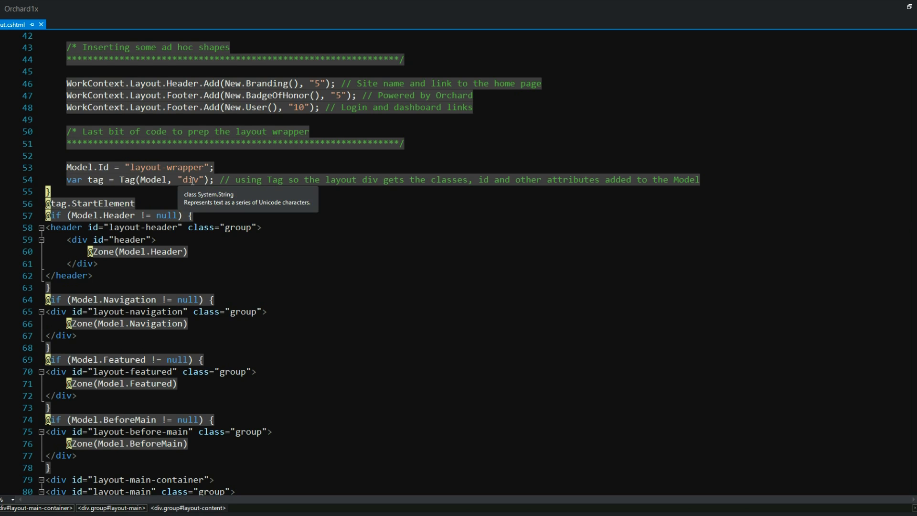
left_click(163, 167)
left_click_drag(131, 168, 204, 167)
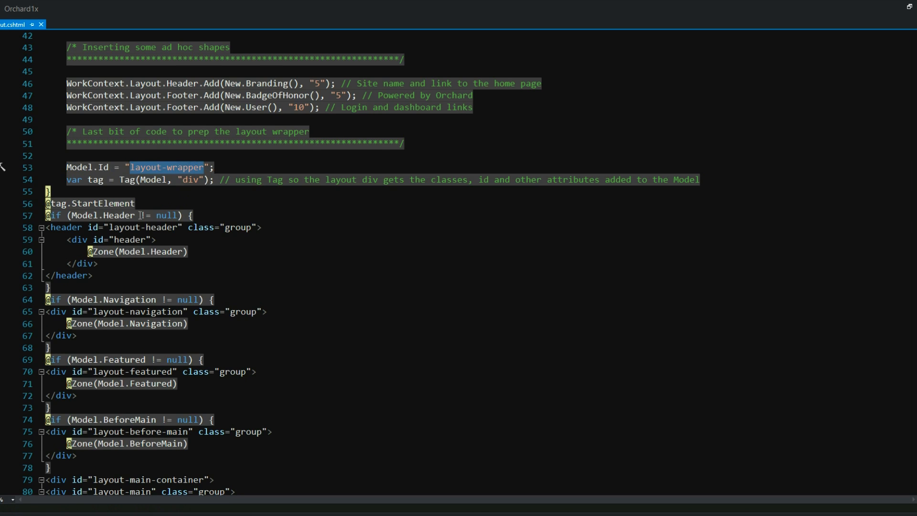
double_click(121, 229)
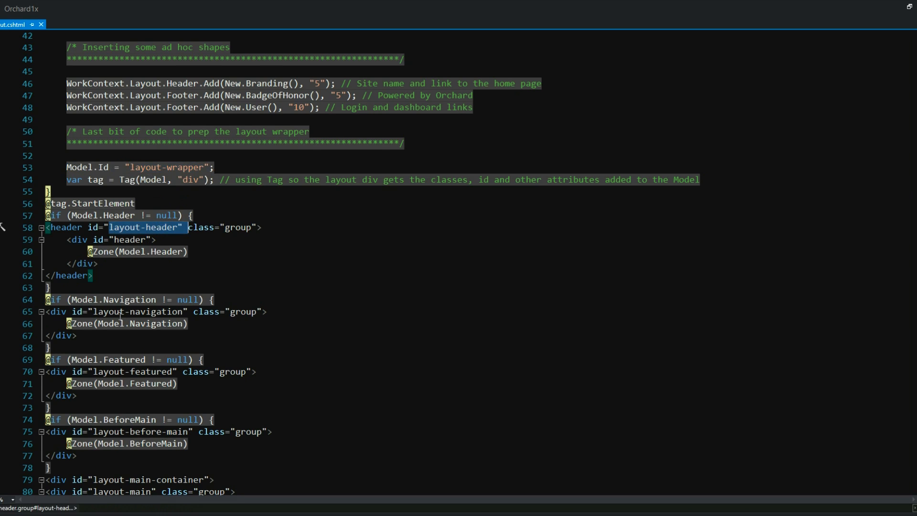
scroll(98, 313, "down", 6)
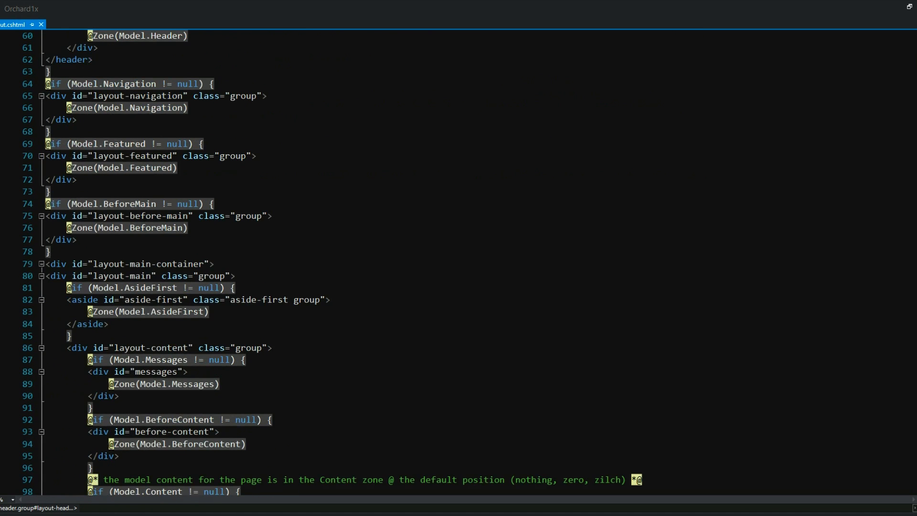
- Switch to Dropbox in Chrome and copy the public link of structure.css from the Themes folder
key("alt+Tab")
left_click(305, 25)
left_click(396, 244)
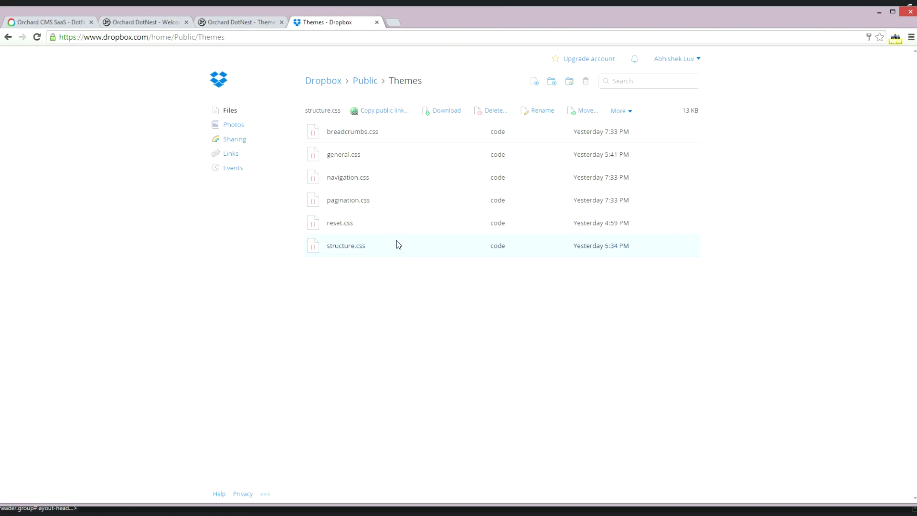
left_click(373, 110)
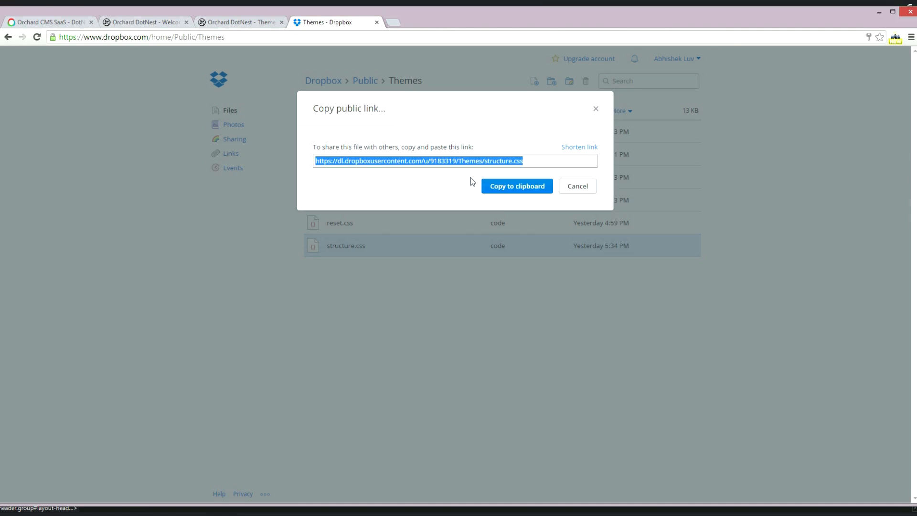
left_click(514, 187)
- Add the copied structure.css link below reset.css in the Stylesheet URLs of Theme Override Settings and save
left_click(222, 24)
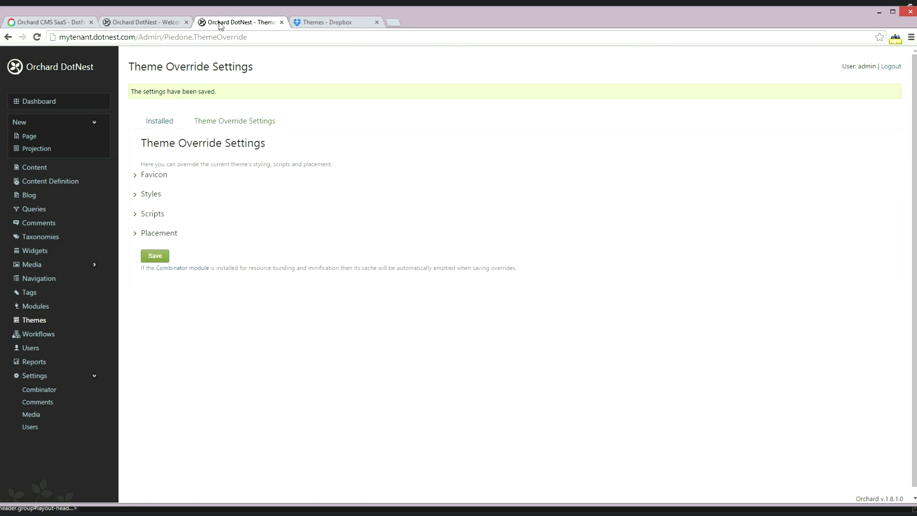
left_click(135, 194)
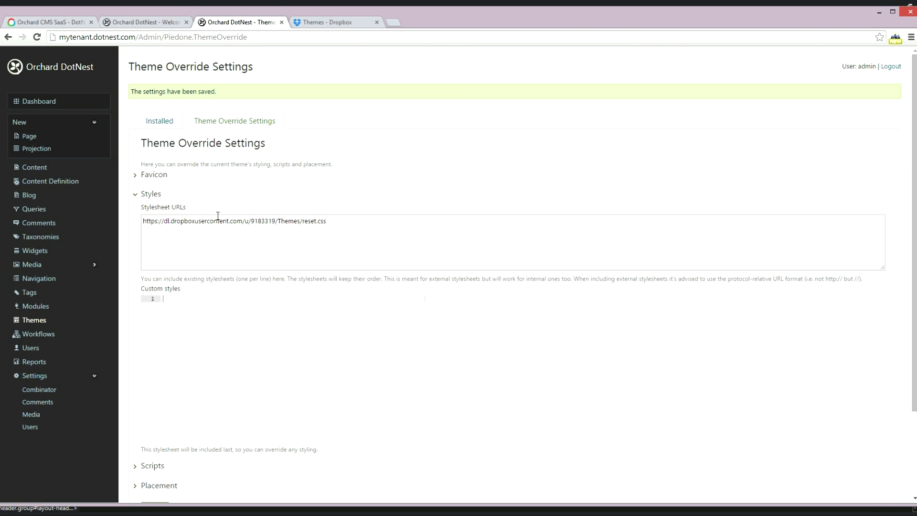
left_click(373, 240)
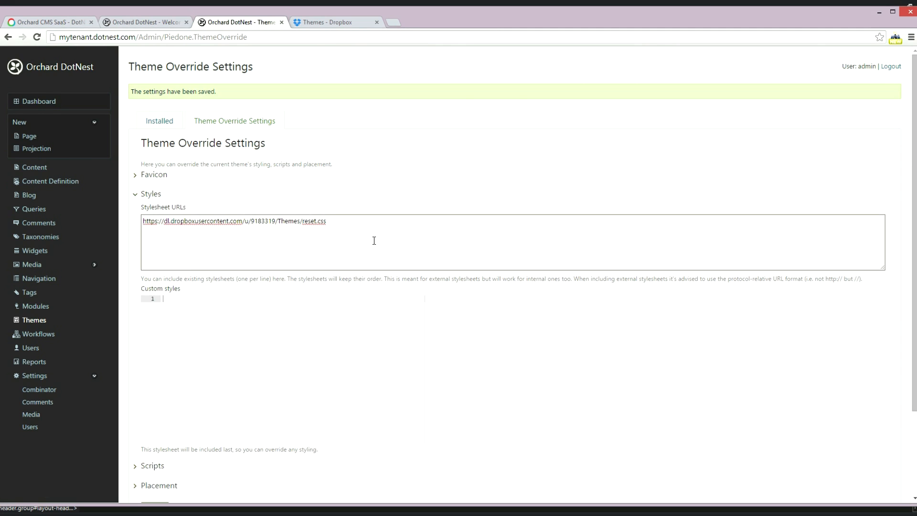
key("ctrl+v")
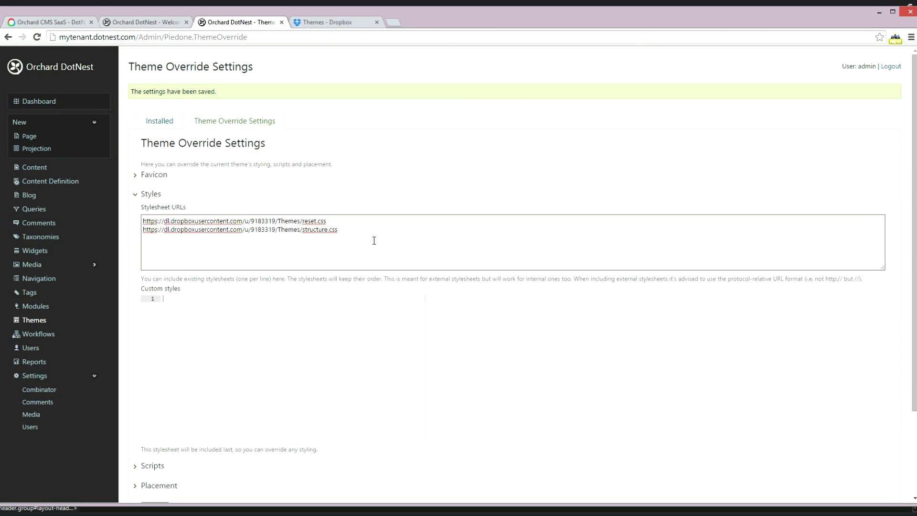
scroll(374, 240, "down", 3)
left_click(154, 402)
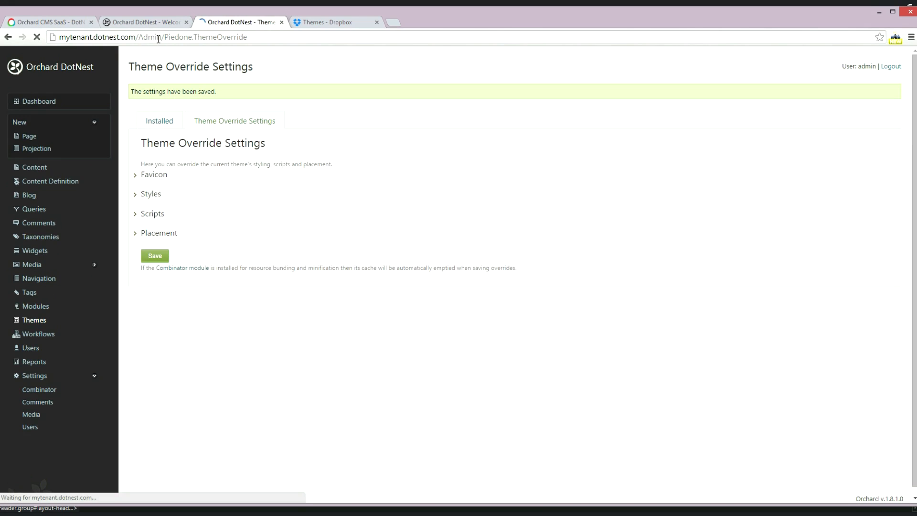
- Reload the tenant's home page and check the structure.css entry in the combined stylesheet linked from its page source
left_click(148, 24)
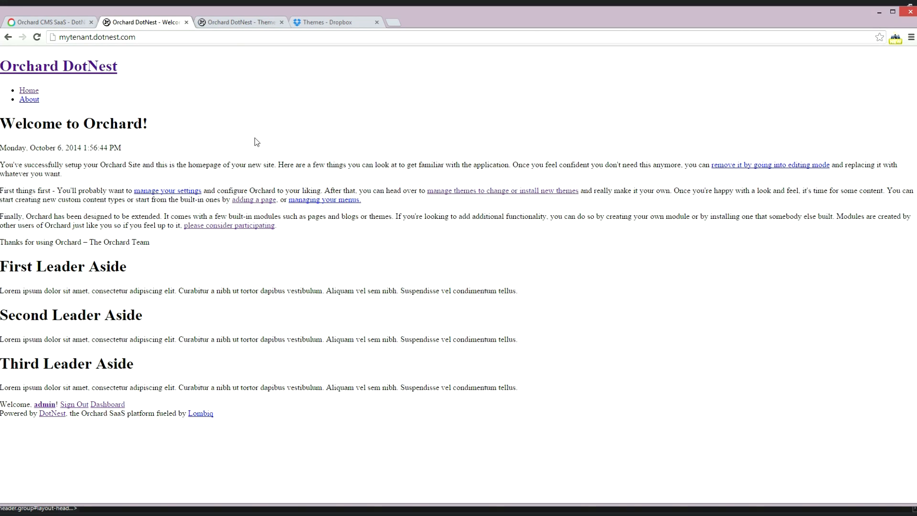
left_click(37, 37)
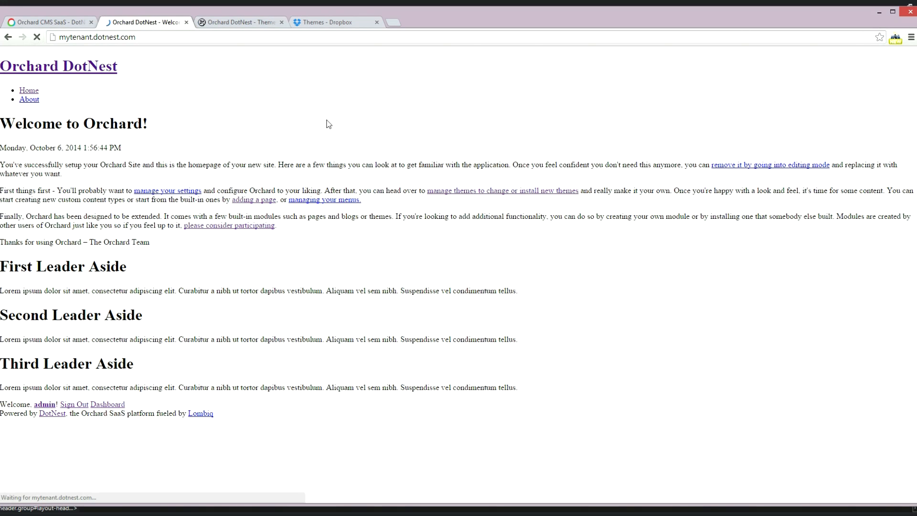
right_click(223, 128)
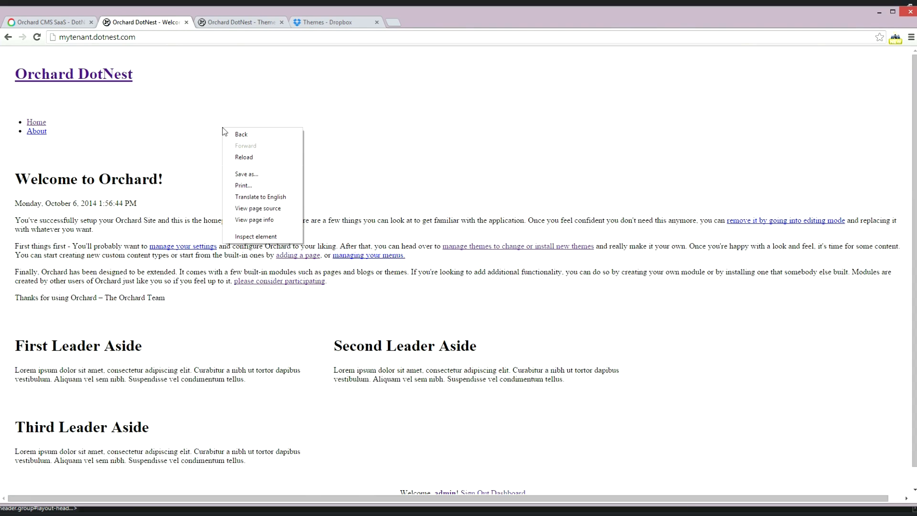
left_click(247, 211)
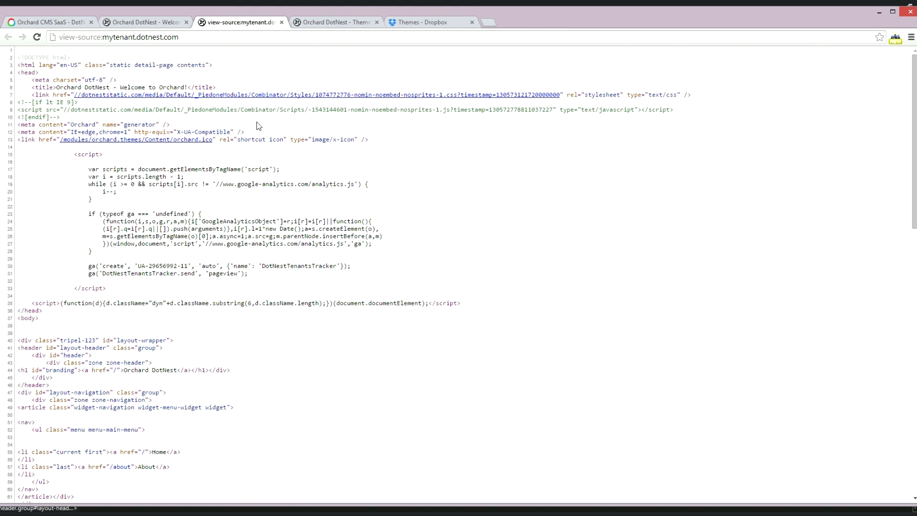
left_click(254, 97)
scroll(317, 223, "down", 1)
scroll(76, 188, "up", 1)
left_click_drag(25, 139, 486, 145)
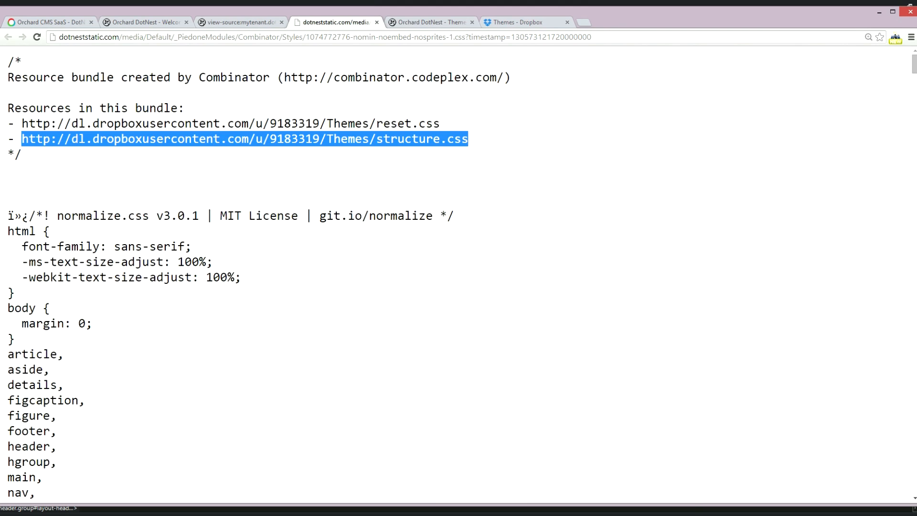
- Copy the public link of general.css from the Dropbox Themes folder and close the page source and combined stylesheet tabs
left_click(545, 515)
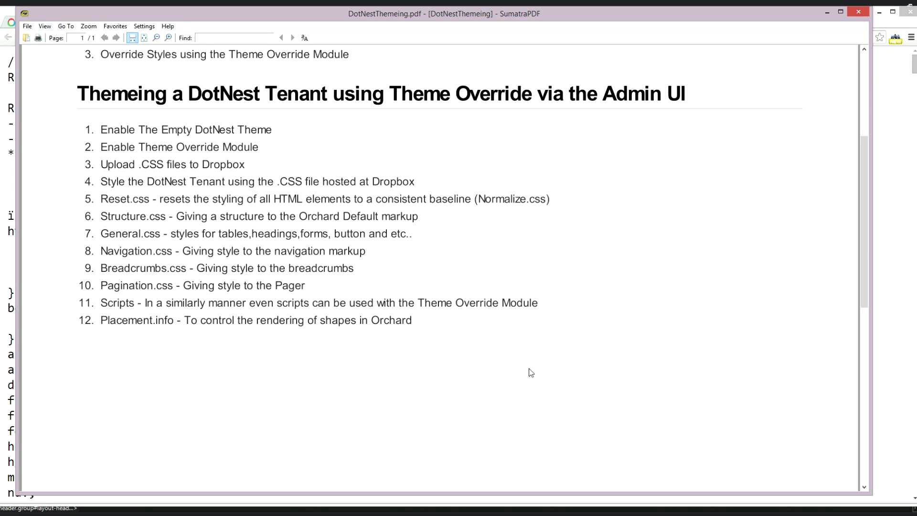
left_click(827, 11)
left_click(537, 22)
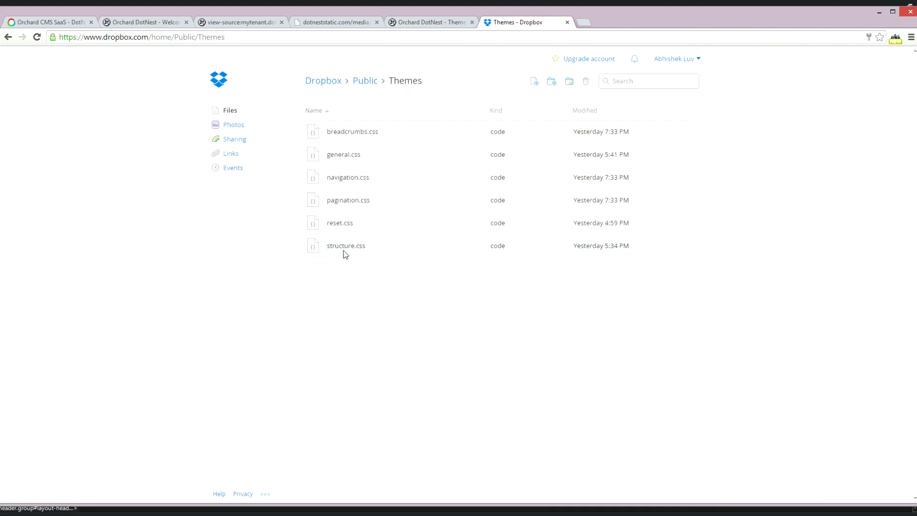
left_click(370, 156)
left_click(373, 110)
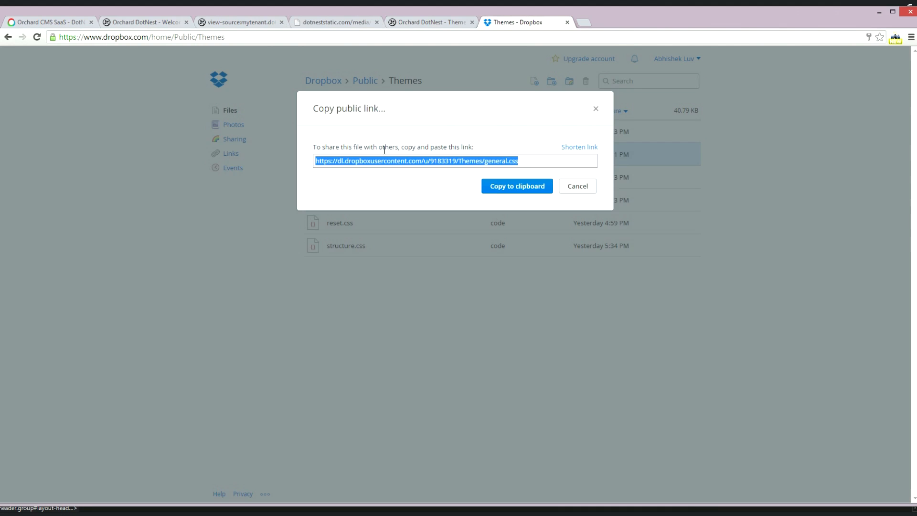
left_click(492, 189)
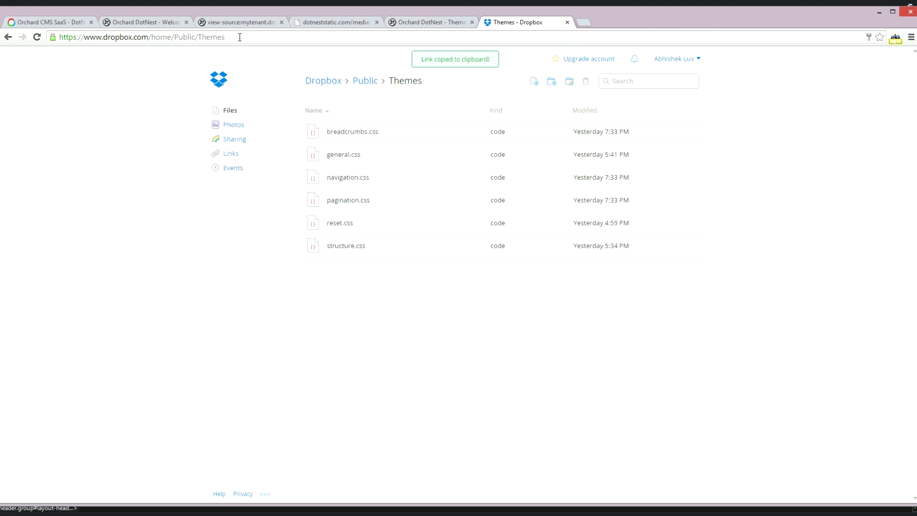
left_click(282, 22)
left_click(282, 23)
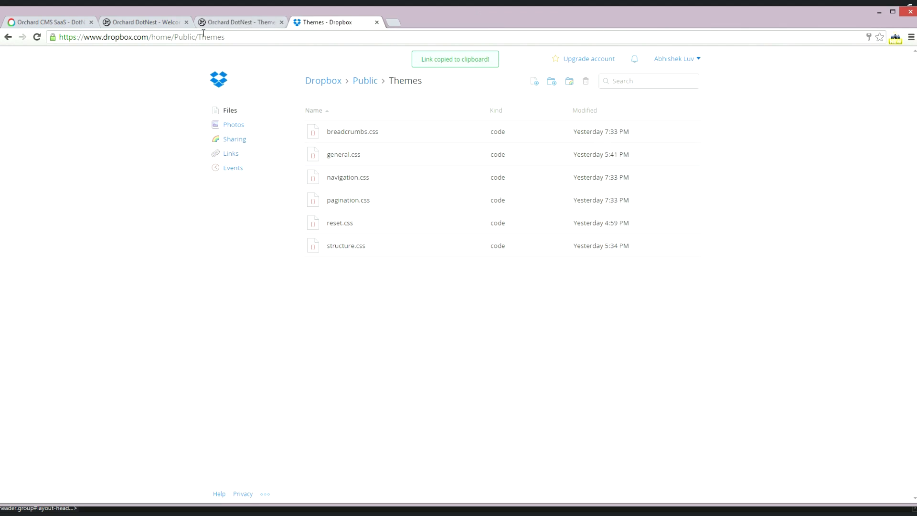
- Add the copied general.css link below structure.css in the Stylesheet URLs, save, and reload the tenant's home page
left_click(211, 25)
left_click(135, 194)
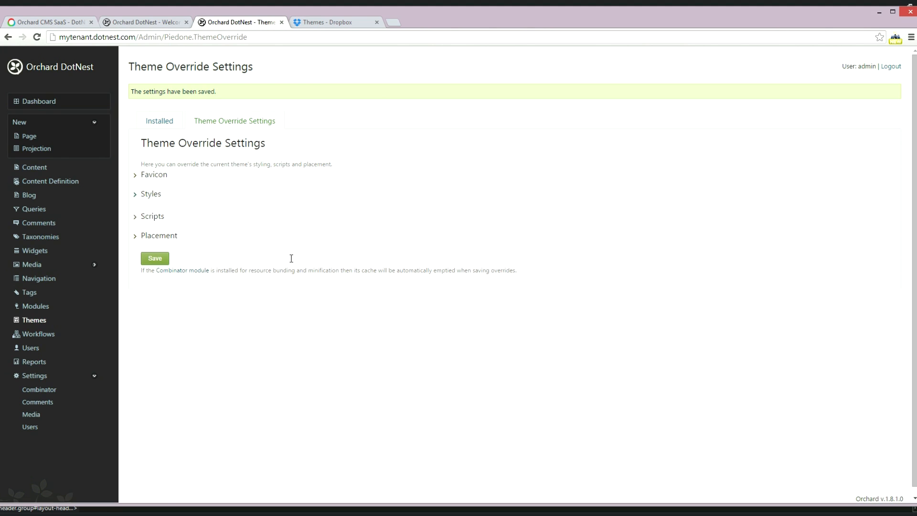
left_click(409, 240)
key("Return")
key("ctrl+v")
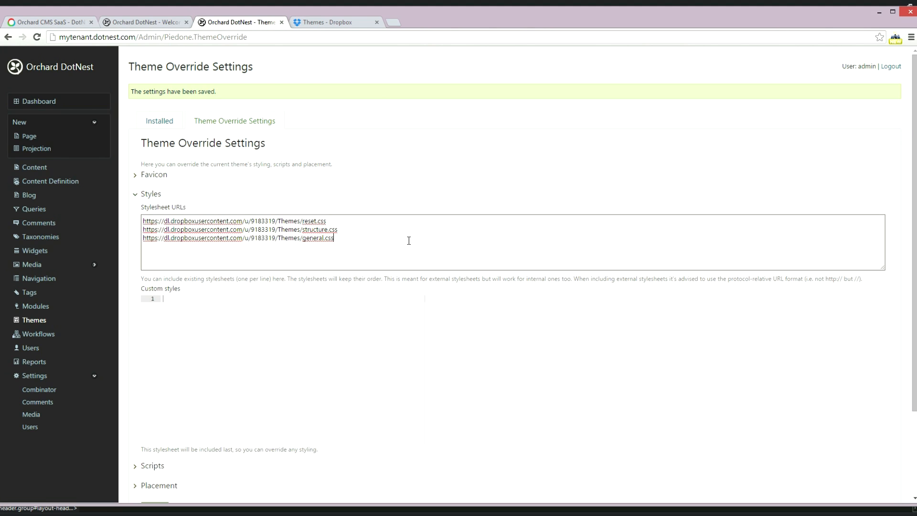
scroll(286, 282, "down", 3)
left_click(153, 402)
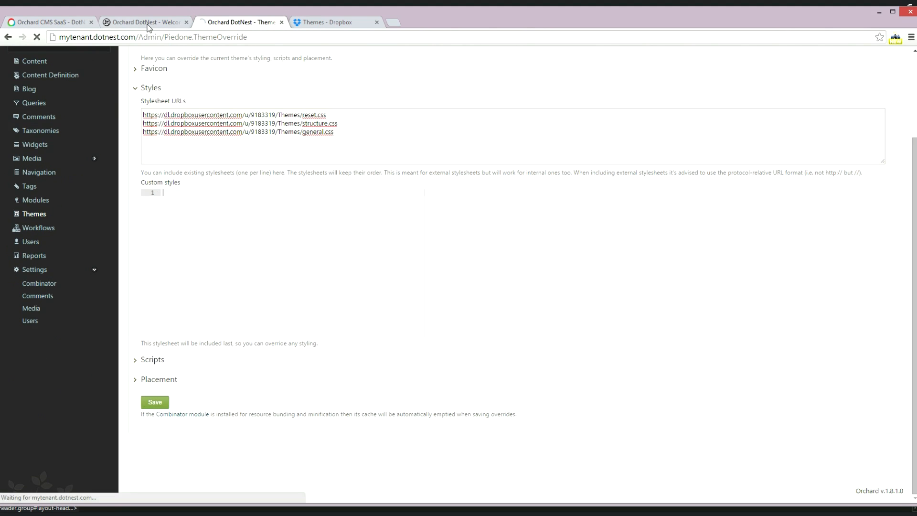
left_click(146, 22)
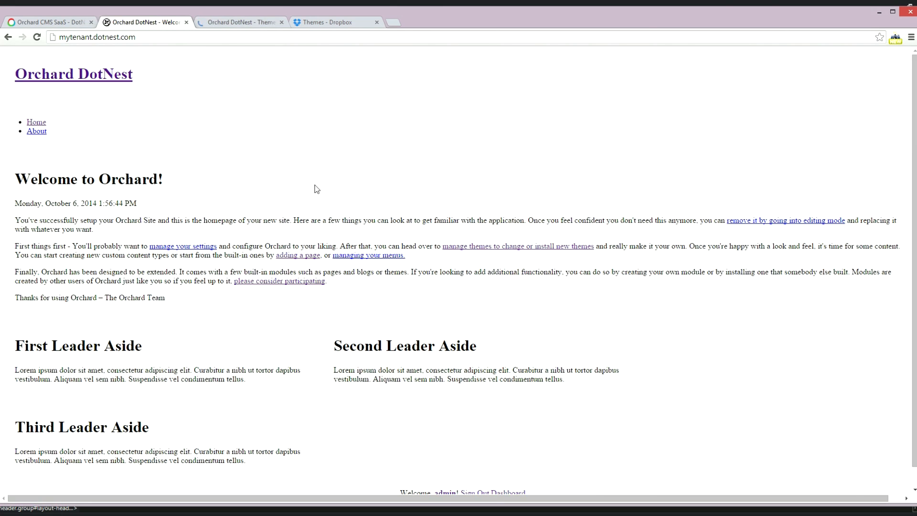
left_click(37, 37)
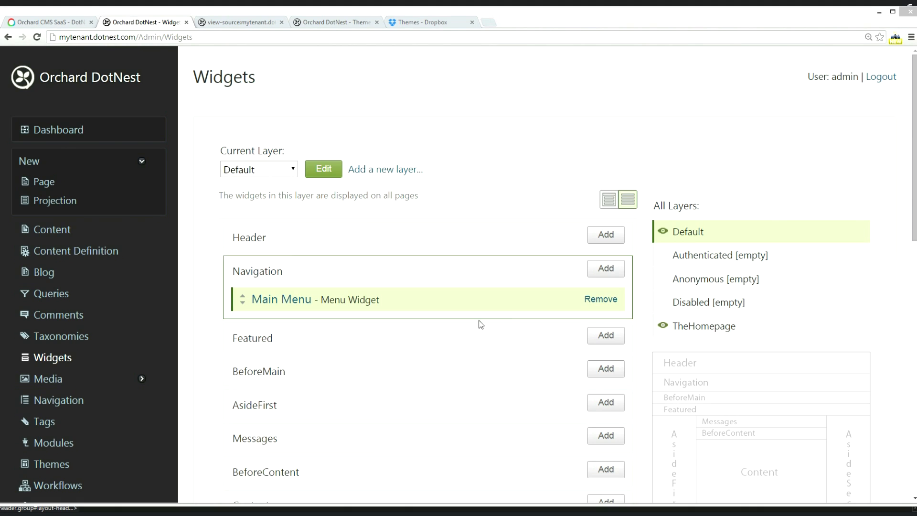
- Examine the navigation markup in the home page's source, especially the zone-navigation, widget-menu-widget and menu classes
left_click(226, 24)
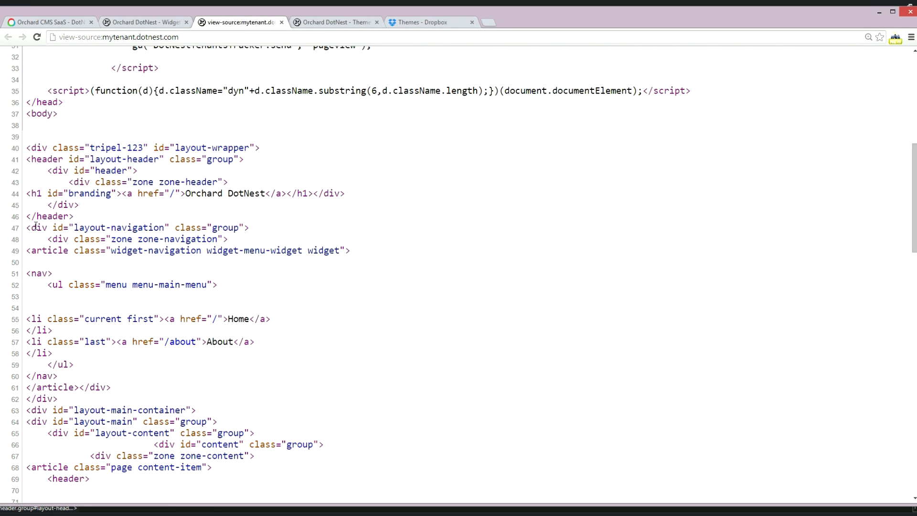
left_click_drag(48, 239, 127, 385)
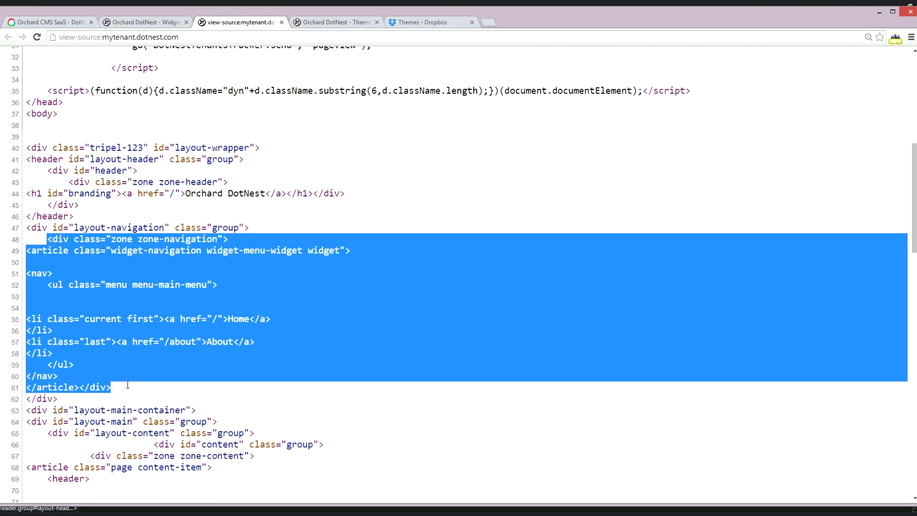
left_click(149, 314)
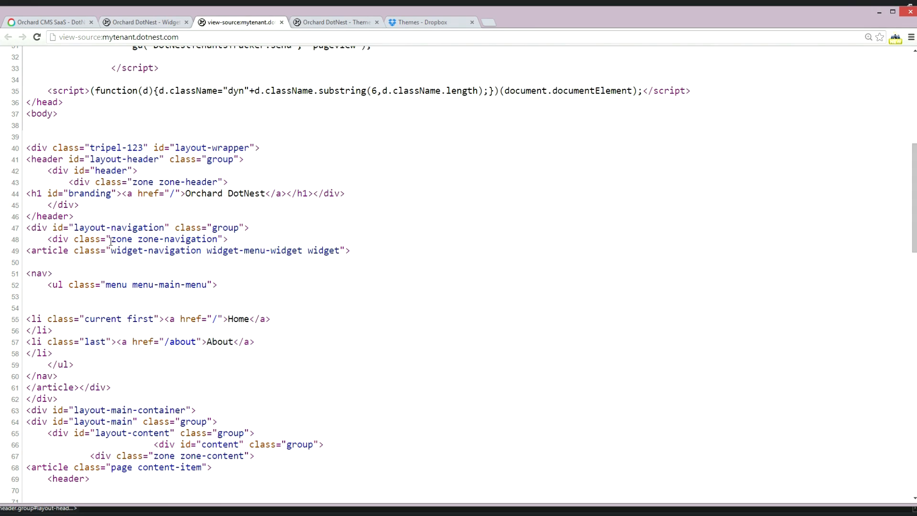
left_click_drag(111, 241, 214, 239)
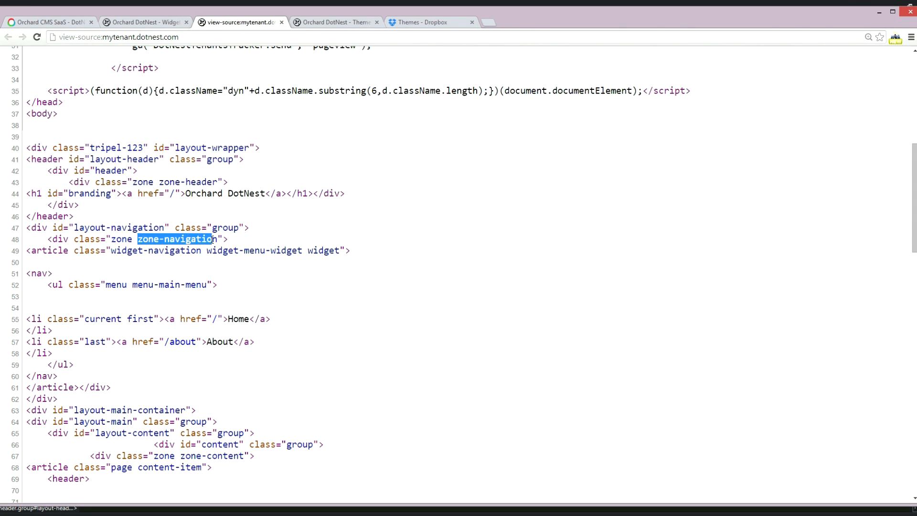
left_click(202, 258)
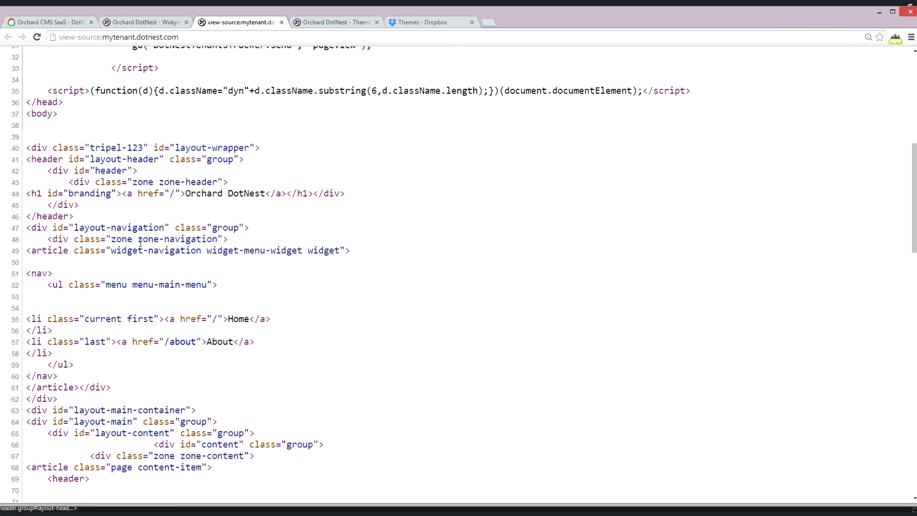
left_click_drag(137, 239, 220, 240)
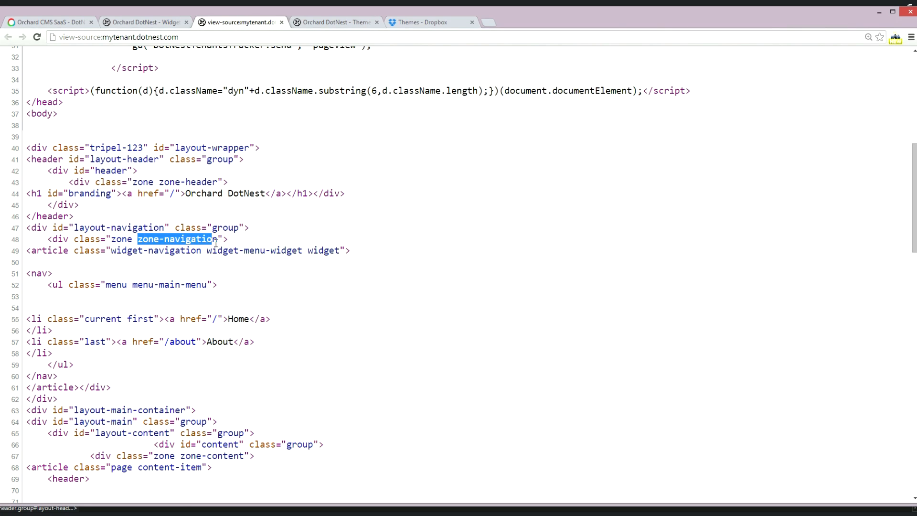
left_click_drag(208, 252, 302, 250)
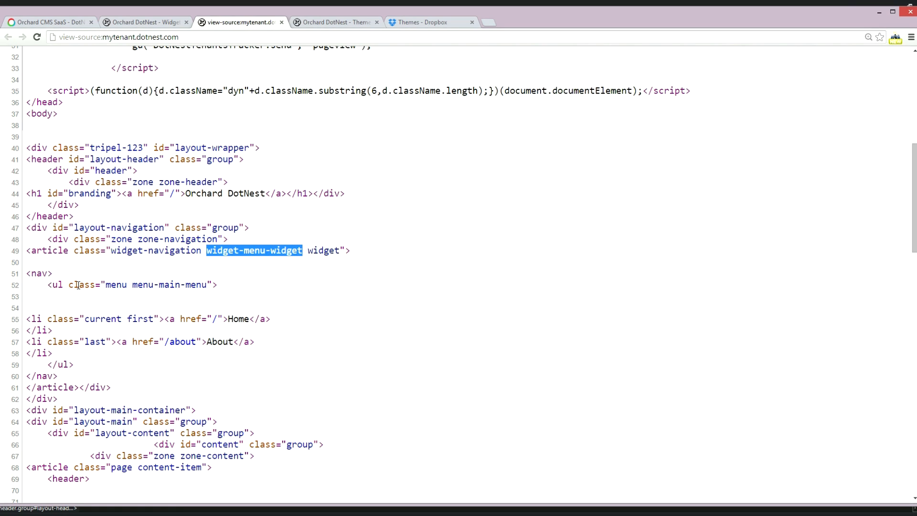
left_click_drag(107, 285, 128, 285)
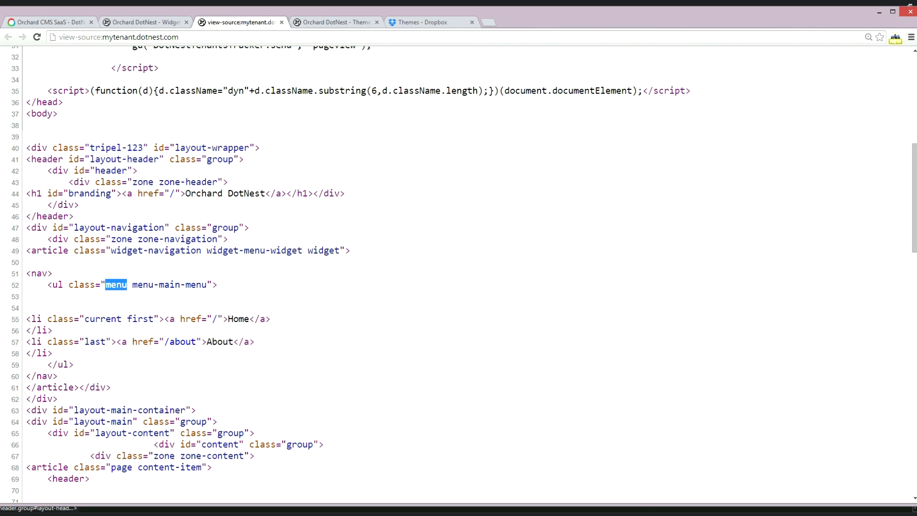
- Switch to navigation.css in Notepad++ and read the .widget-menu-widget .menu rules for list items, links, hover and disabled states
left_click(648, 515)
left_click(474, 272)
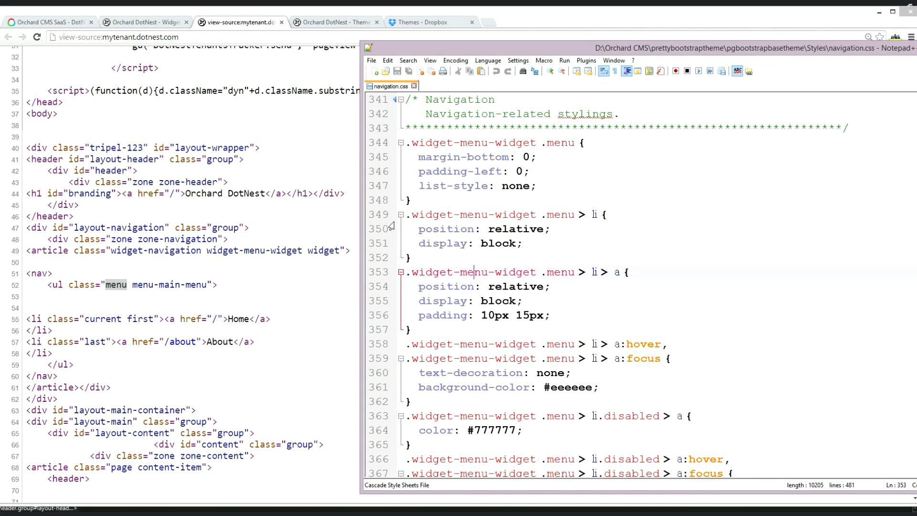
left_click(412, 215)
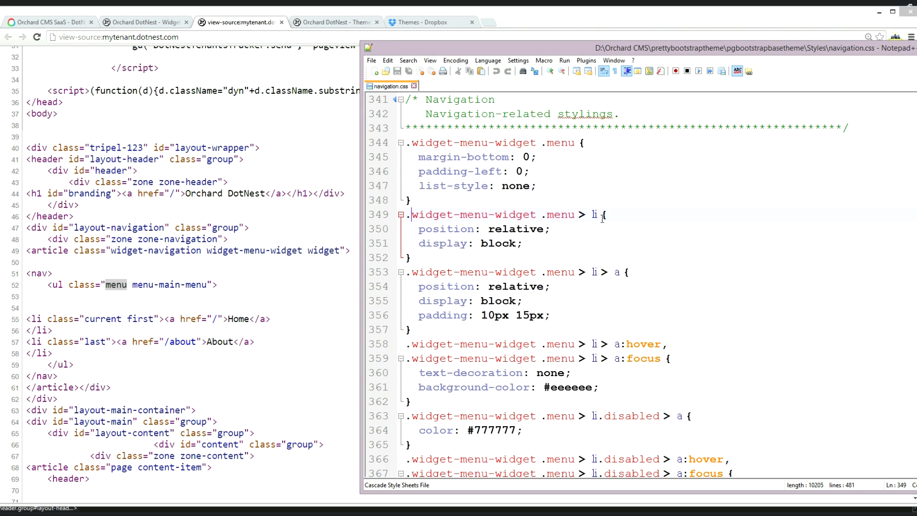
scroll(604, 239, "down", 3)
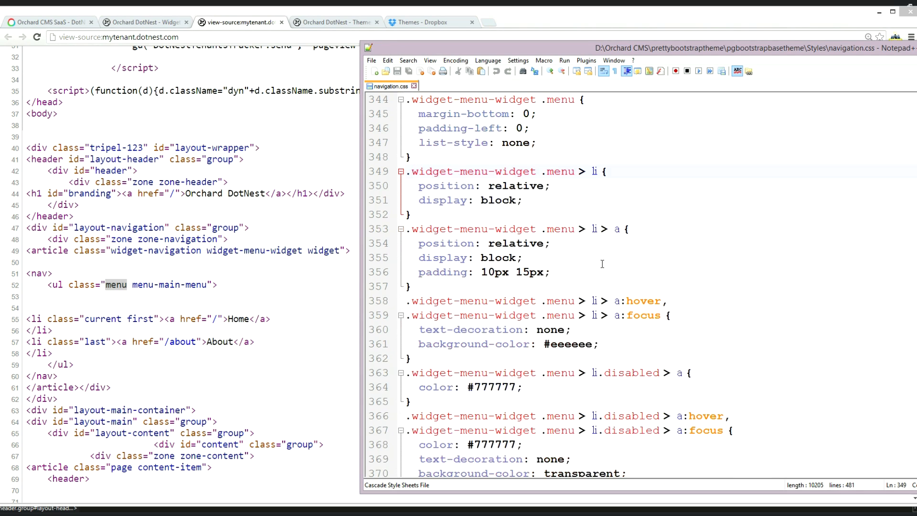
scroll(602, 264, "up", 2)
scroll(648, 322, "down", 2)
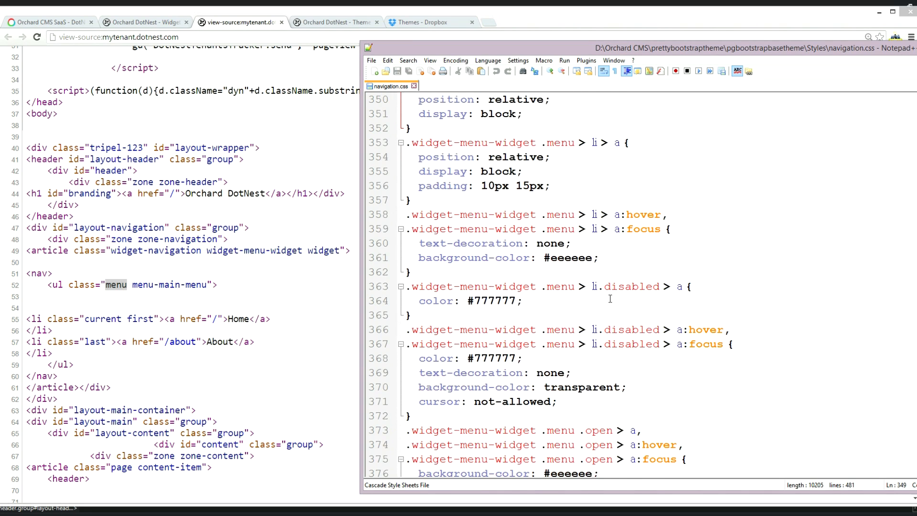
scroll(609, 299, "down", 1)
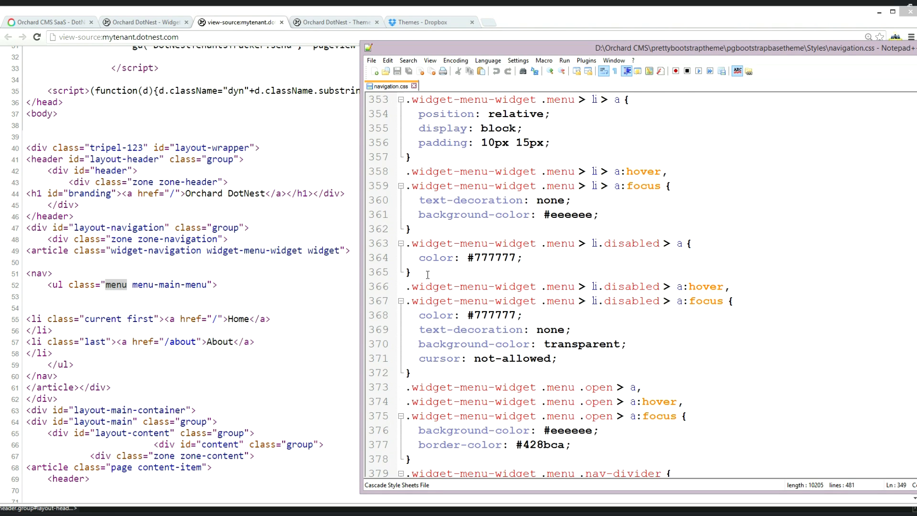
- Switch back to Chrome and copy the public link of navigation.css from the Dropbox Themes folder
left_click(337, 139)
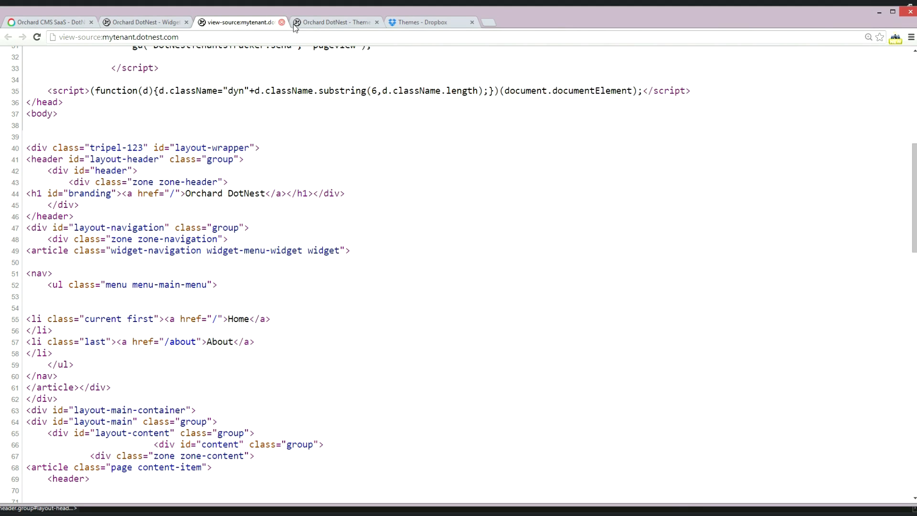
left_click(435, 23)
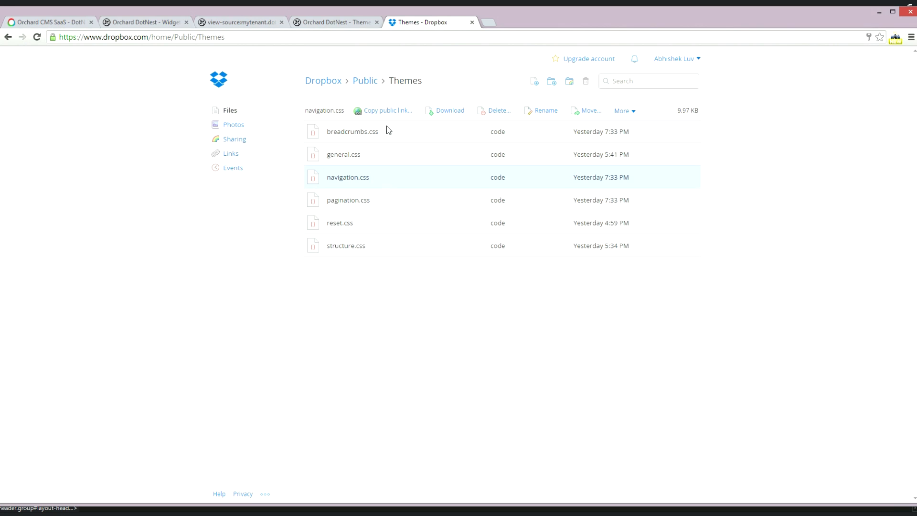
left_click(387, 112)
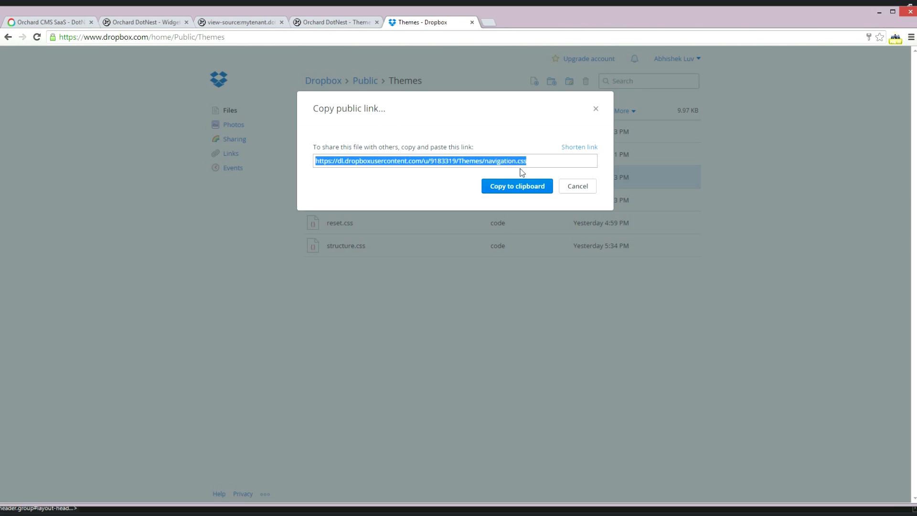
left_click(516, 187)
- Add the copied navigation.css link below general.css in the Stylesheet URLs of Theme Override Settings and save
left_click(334, 22)
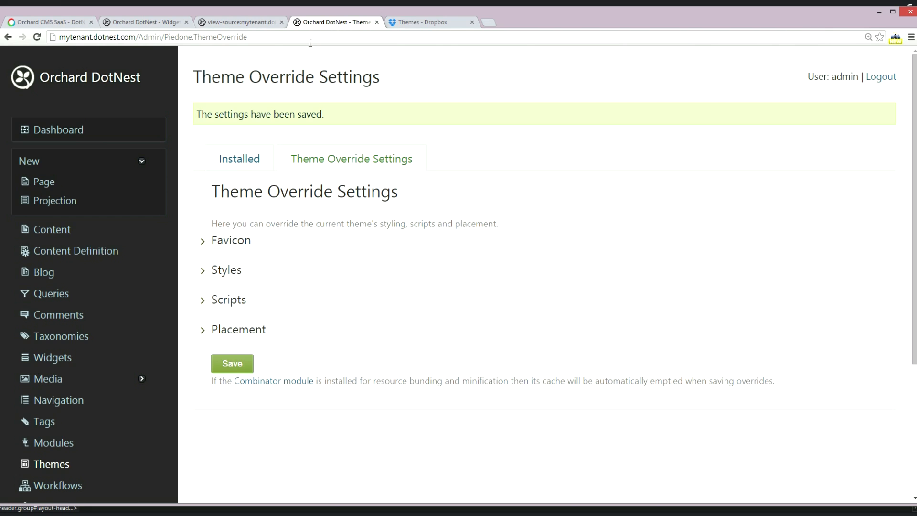
left_click(204, 274)
scroll(479, 263, "down", 2)
left_click(568, 244)
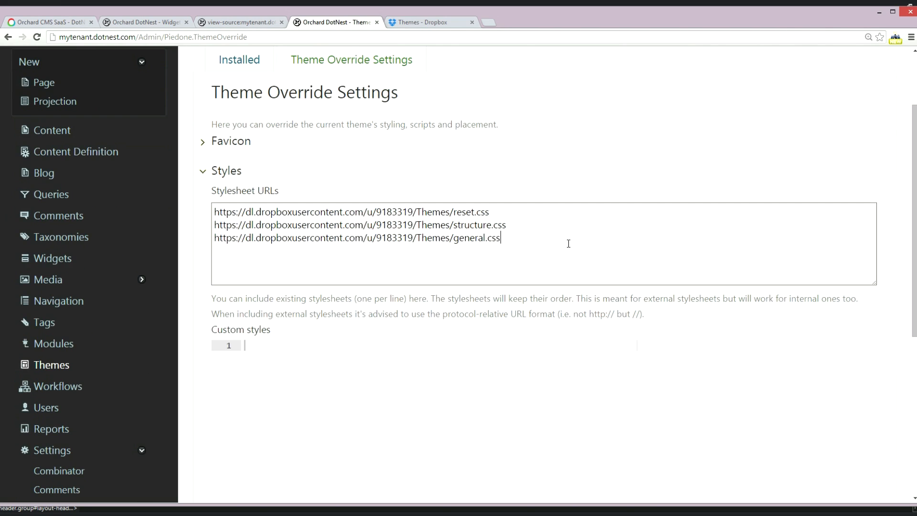
key("Return")
key("ctrl+v")
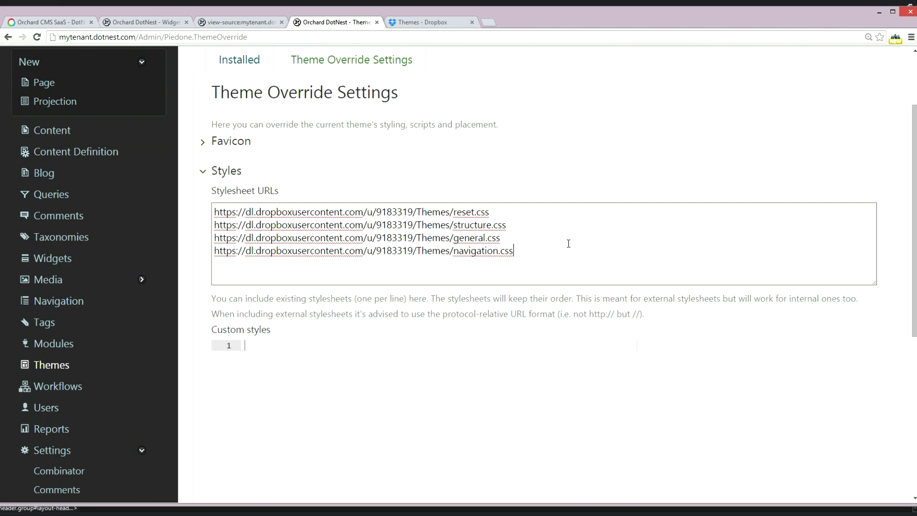
scroll(215, 296, "down", 5)
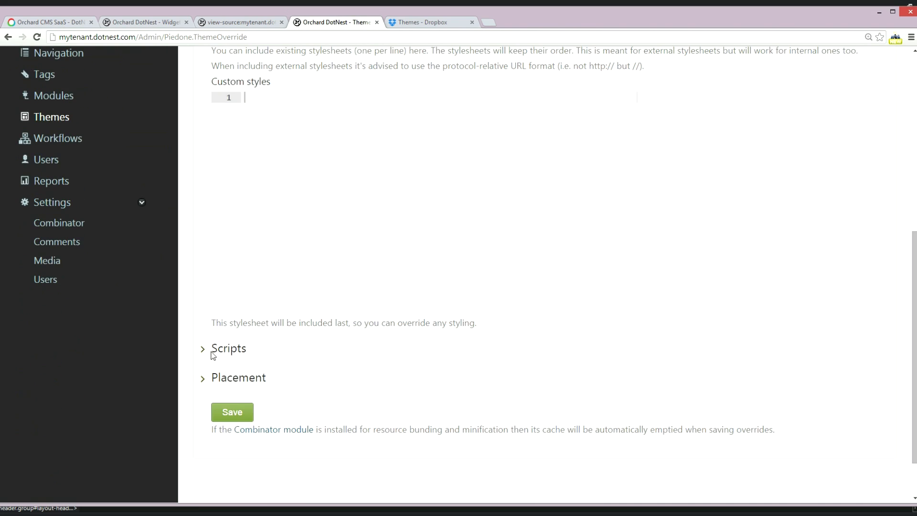
left_click(233, 414)
- Close the page source and check the navigation styling on the tenant's site by visiting the About and Home pages
left_click(281, 22)
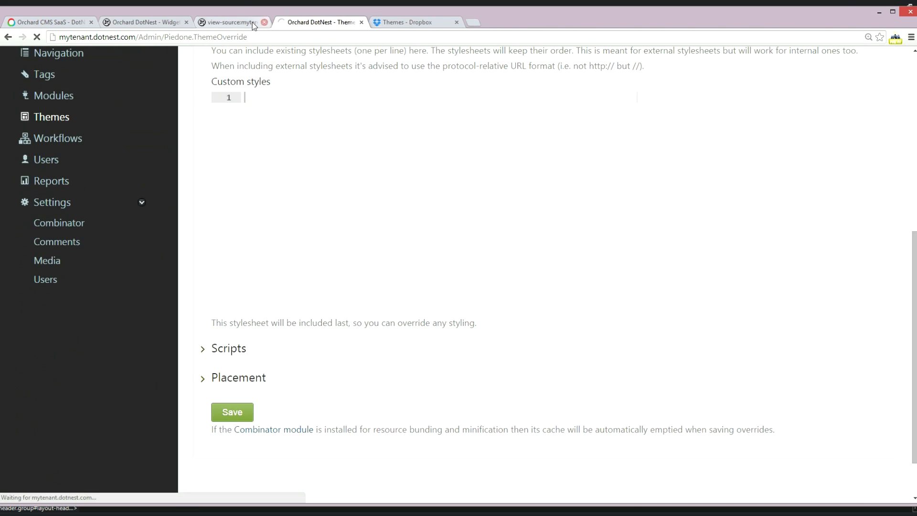
left_click(161, 22)
left_click(205, 23)
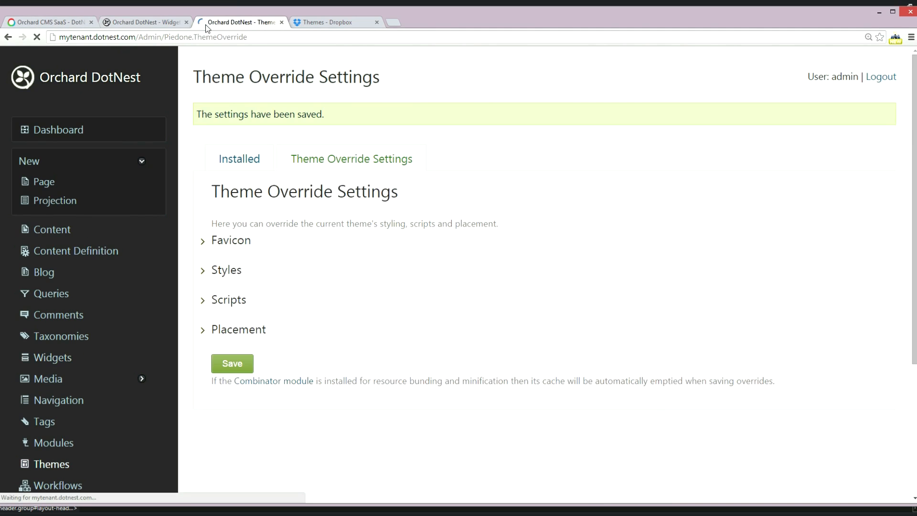
left_click(147, 24)
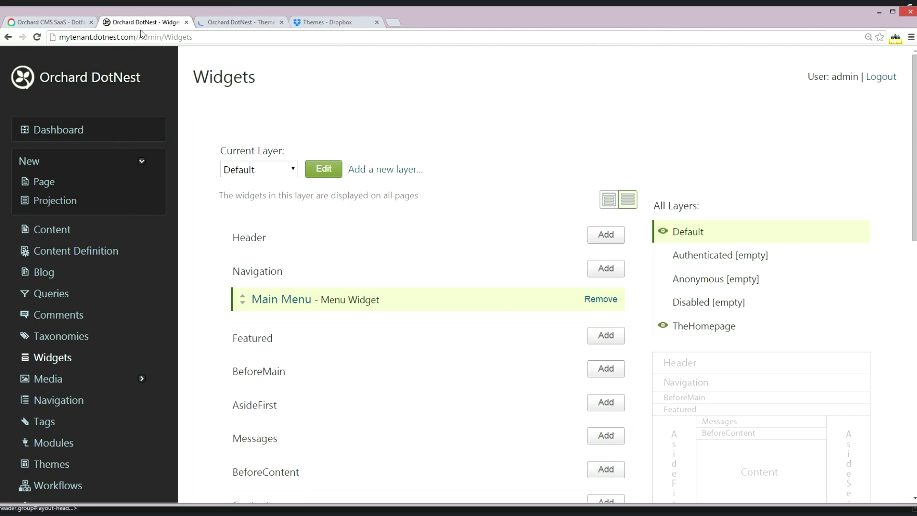
left_click(227, 22)
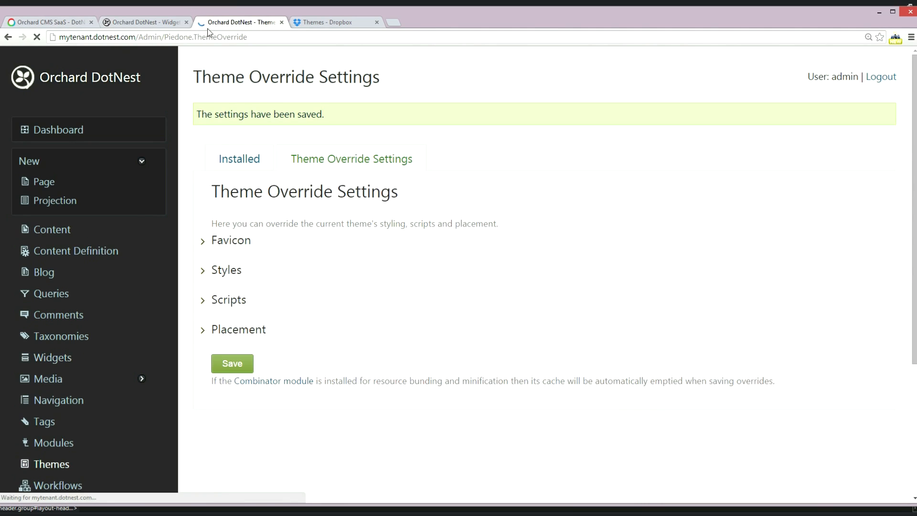
left_click(159, 24)
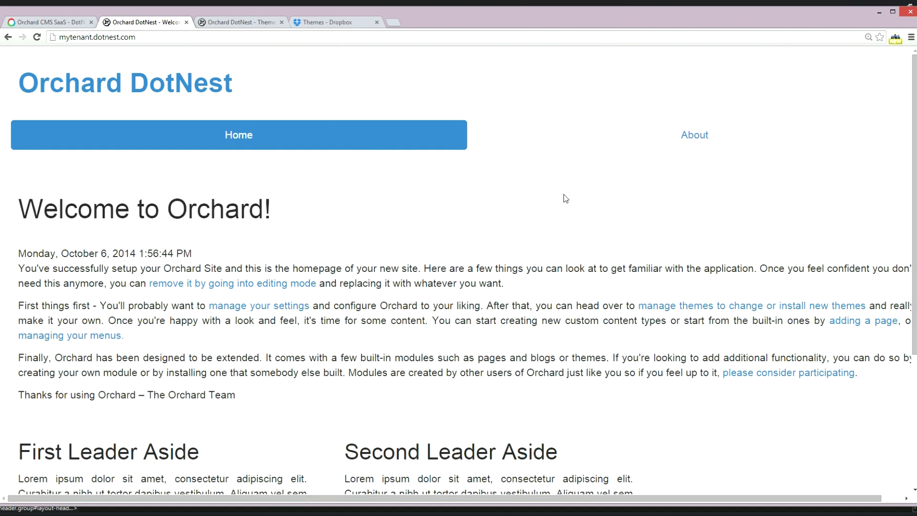
left_click(569, 146)
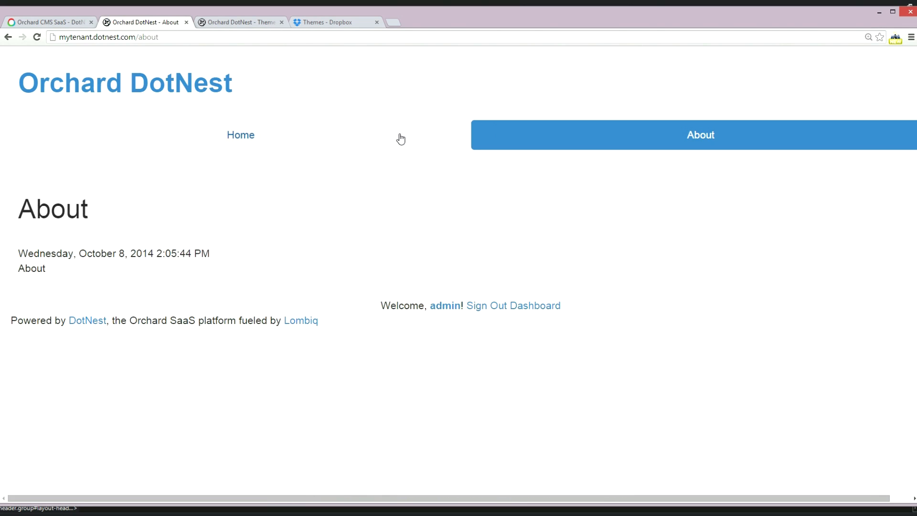
left_click(401, 138)
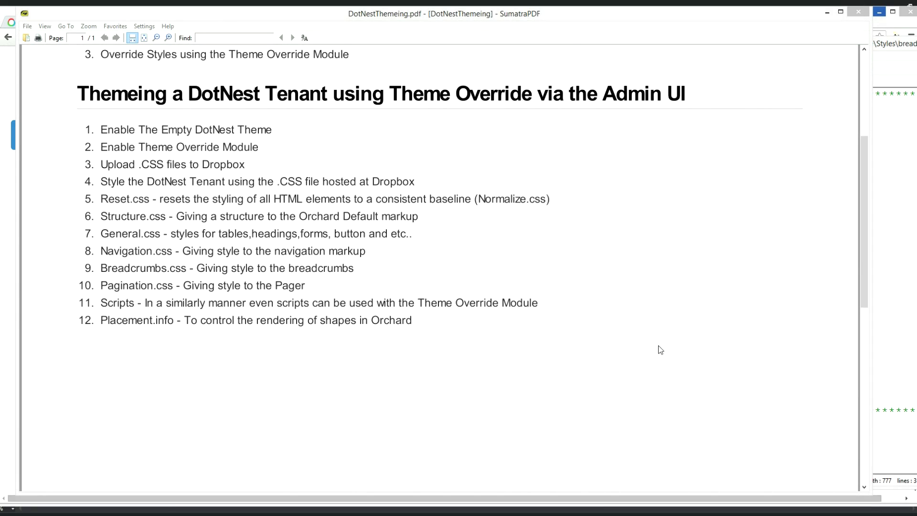
- Return from the PDF outline to the tenant's home page and open the Widgets page of its admin dashboard
key("alt+Tab")
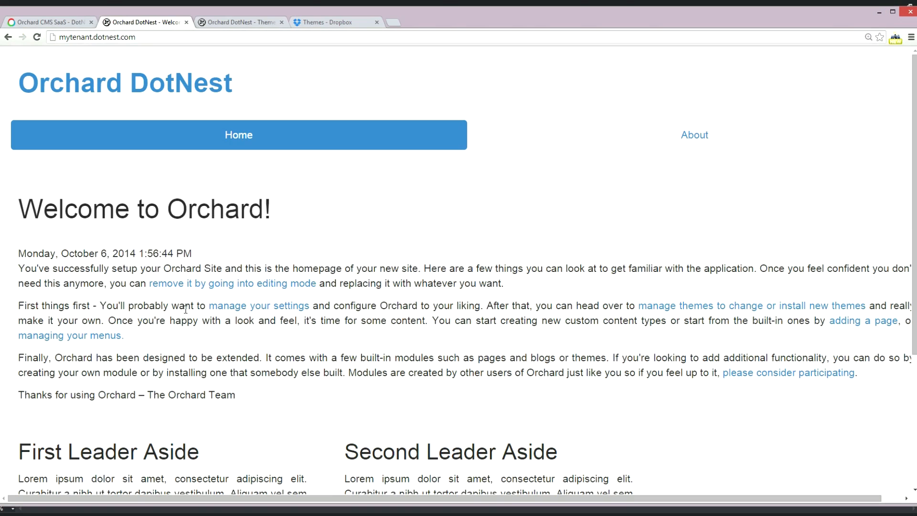
scroll(380, 282, "down", 4)
left_click(529, 464)
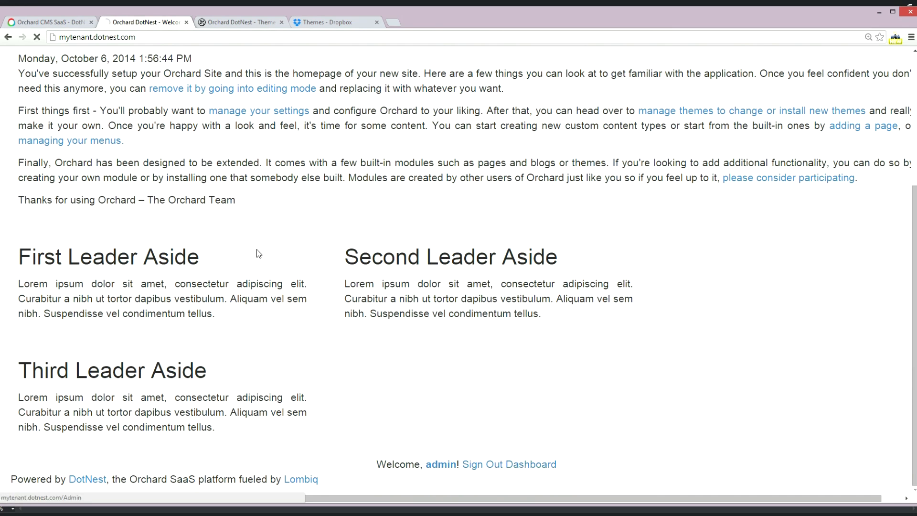
left_click(42, 323)
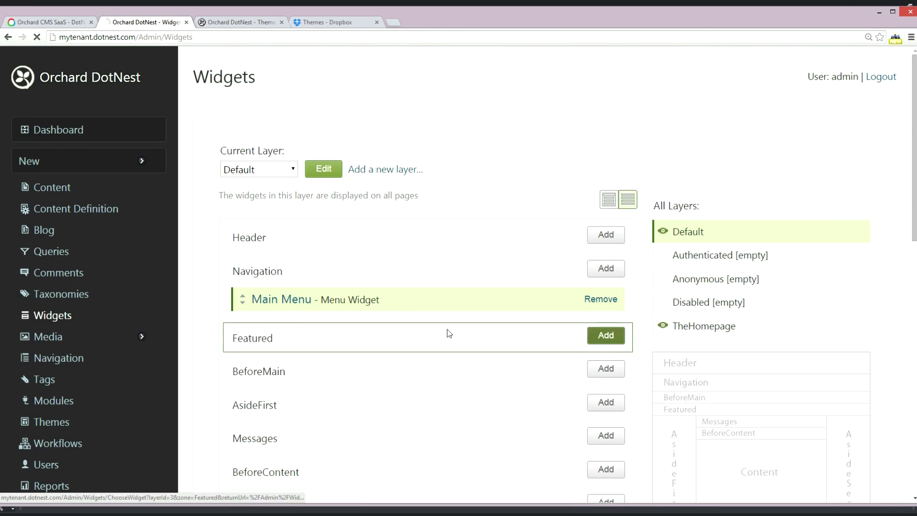
- Add a Menu Widget to the Featured zone, titled Breadcrumbs, with its title not rendered on the front-end
left_click(448, 333)
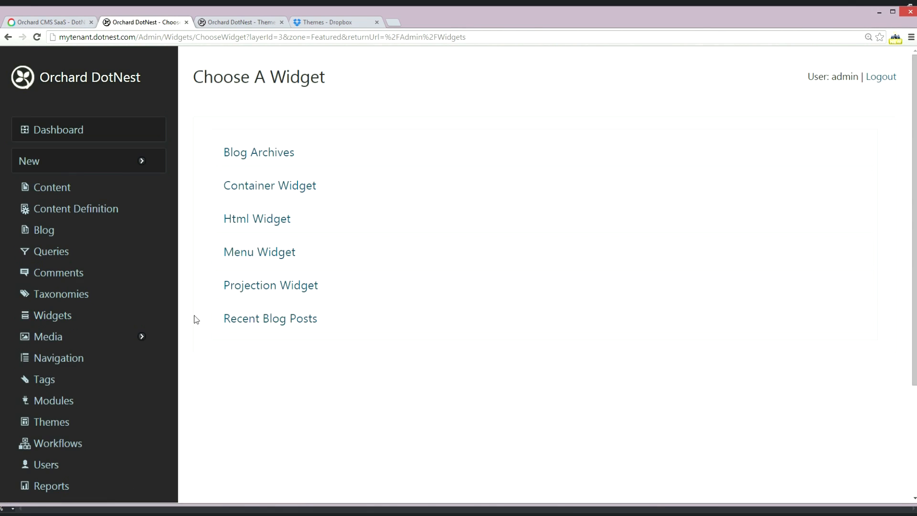
left_click(260, 255)
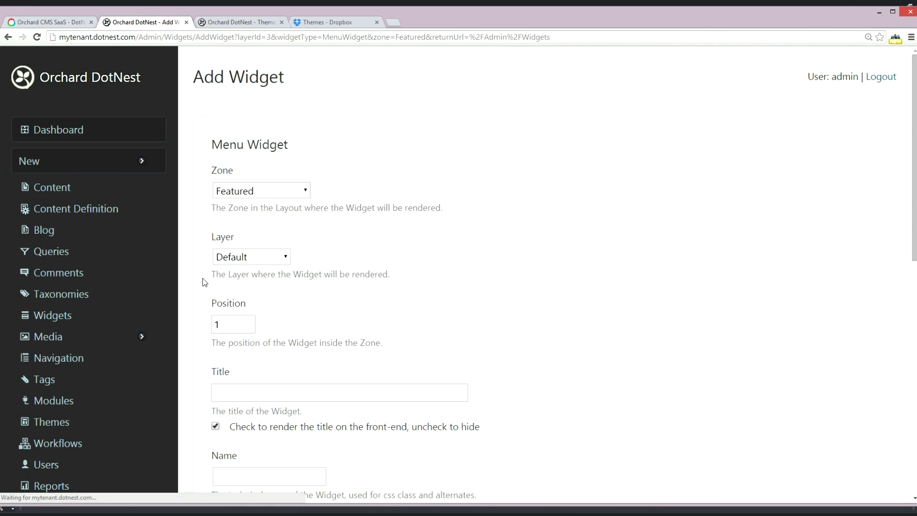
scroll(203, 278, "down", 4)
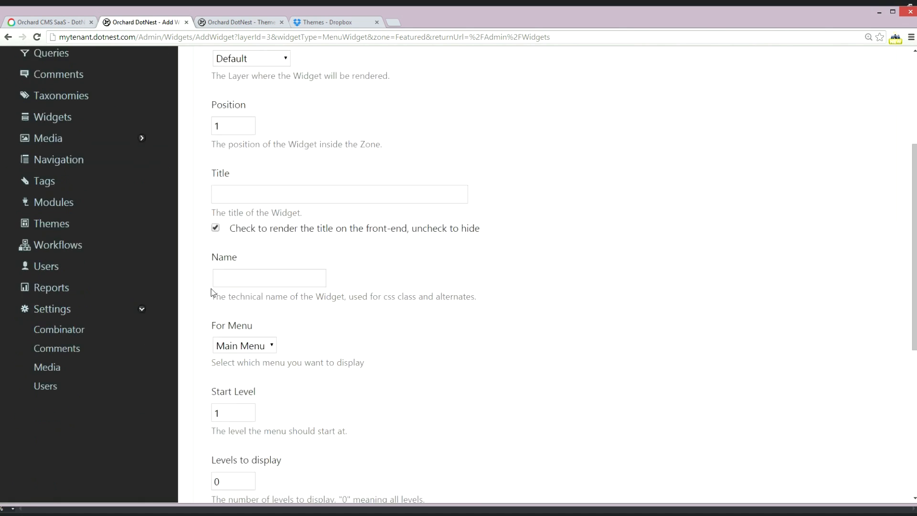
scroll(234, 243, "up", 2)
left_click(246, 299)
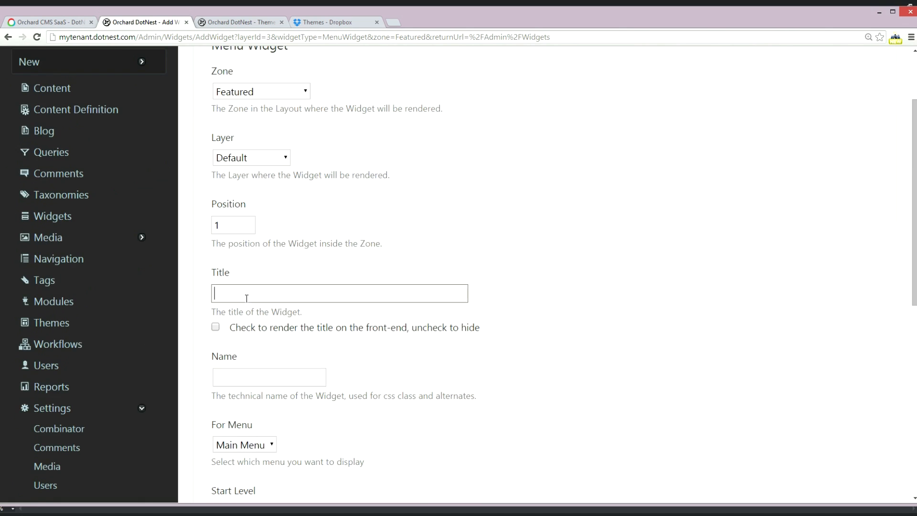
type("b")
left_click(232, 309)
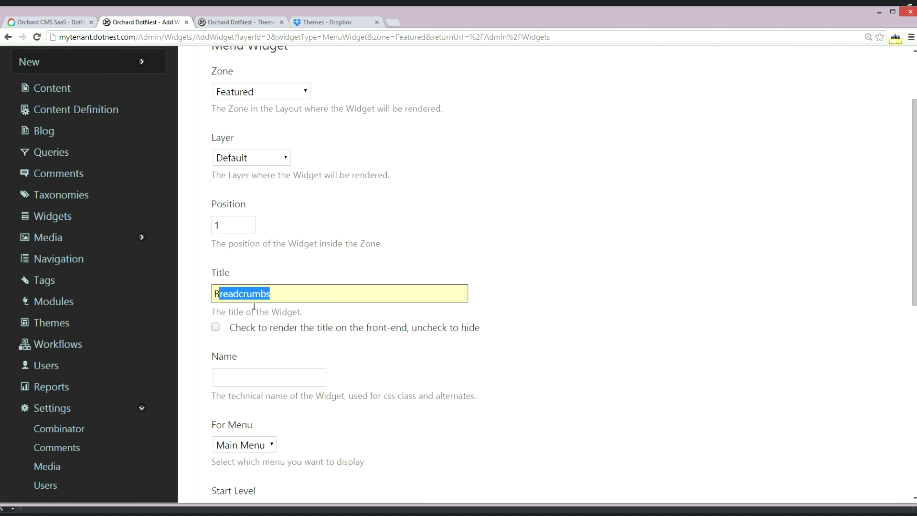
- Display the menu widget as a breadcrumb with the home page first and the current content item last, and save it
scroll(207, 314, "down", 3)
scroll(207, 316, "down", 3)
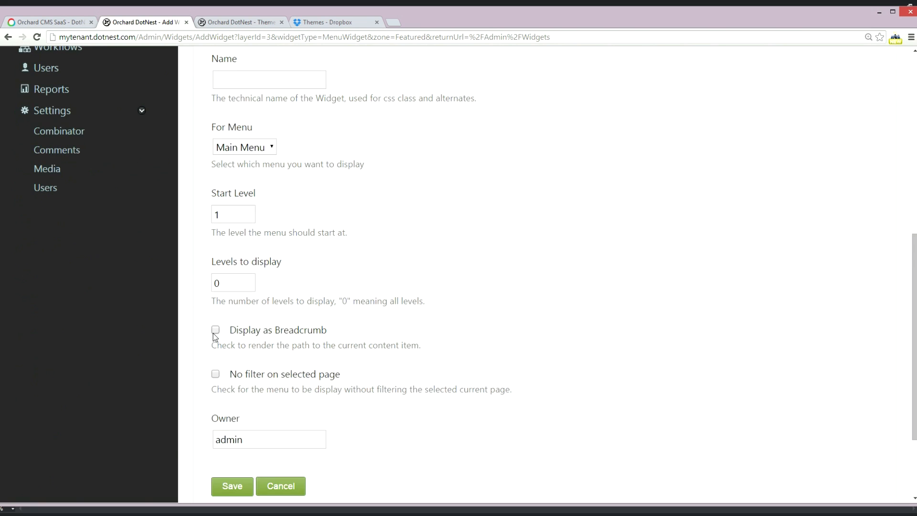
left_click(215, 330)
scroll(219, 325, "down", 2)
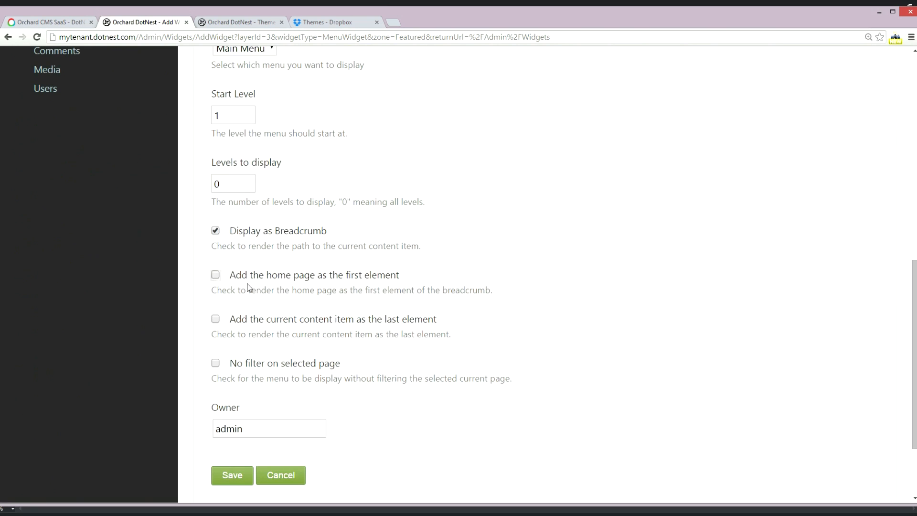
left_click(215, 275)
left_click(215, 320)
left_click(232, 474)
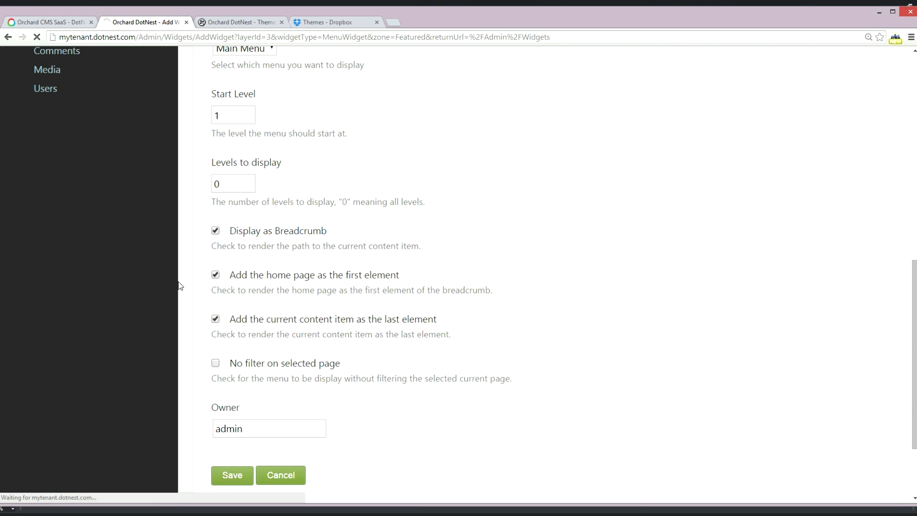
- Open the tenant's home page and examine the unstyled breadcrumb below the navigation
left_click(58, 82)
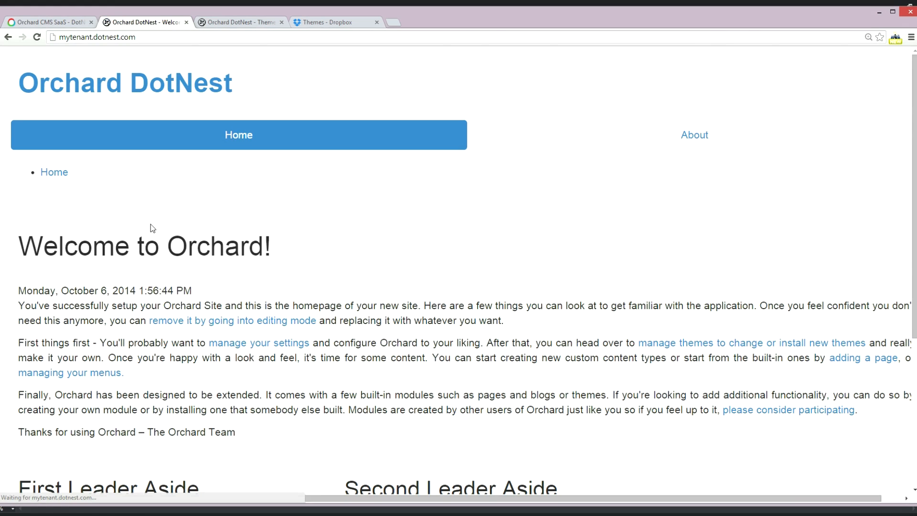
left_click_drag(71, 174, 34, 178)
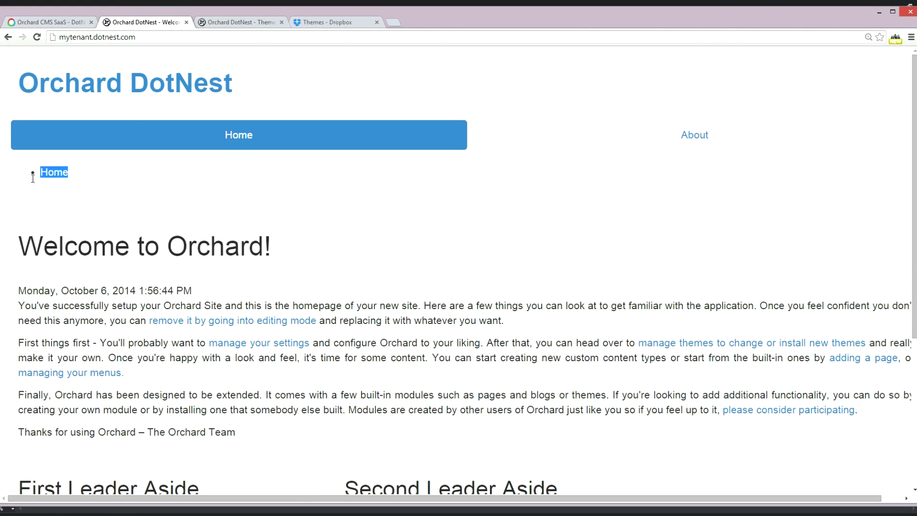
left_click(109, 190)
- Copy the public link of breadcrumbs.css from the Dropbox Themes folder
left_click(310, 24)
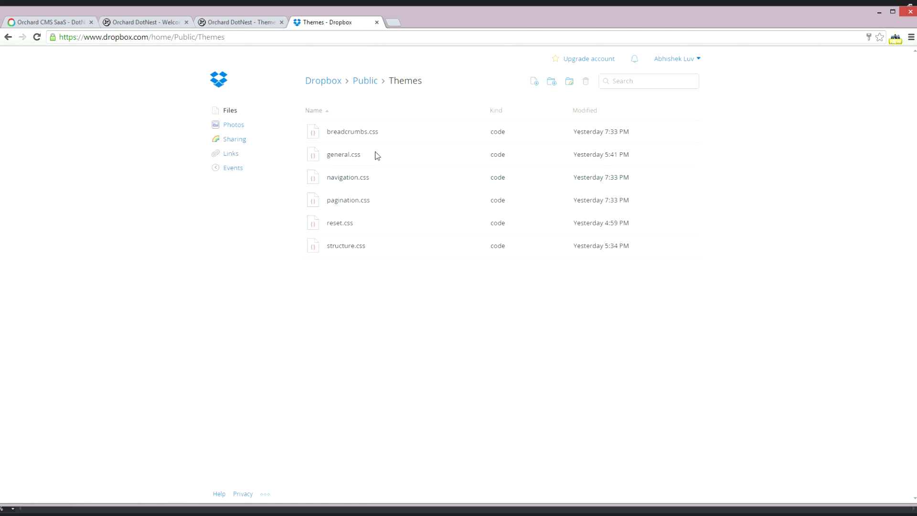
left_click(384, 138)
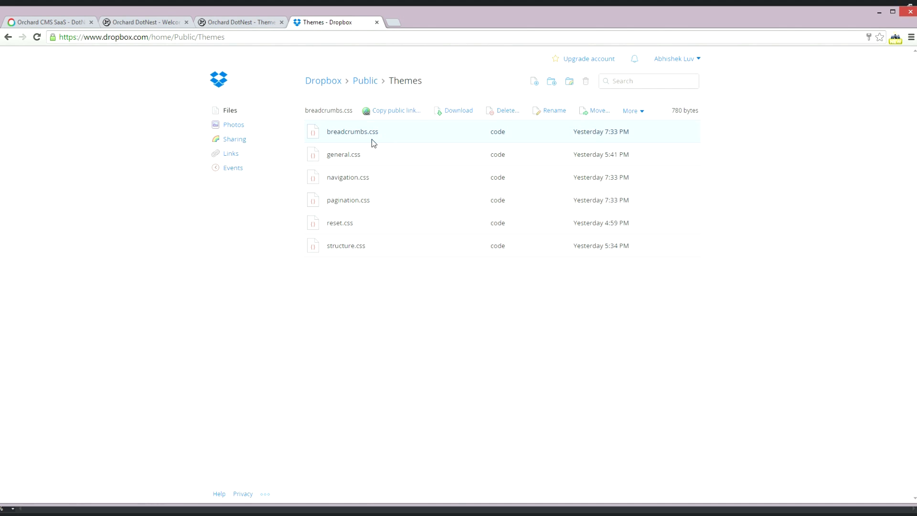
left_click(396, 112)
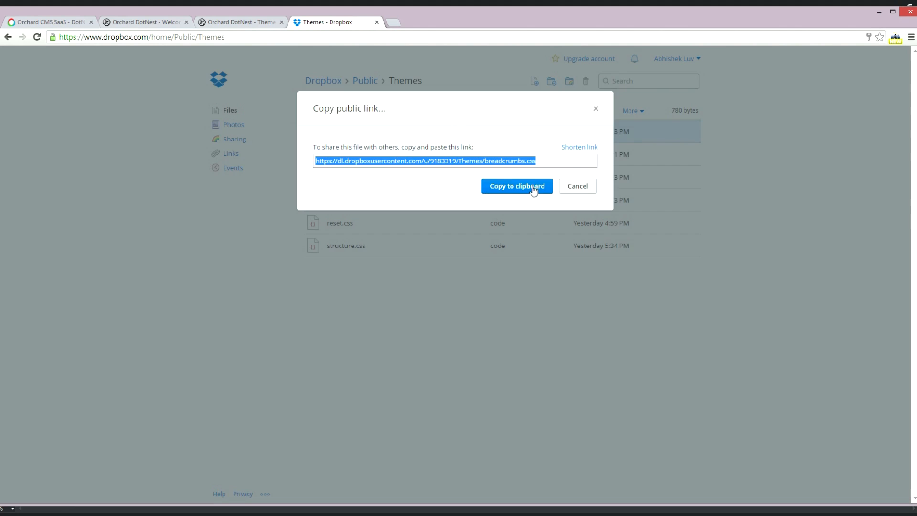
left_click(517, 187)
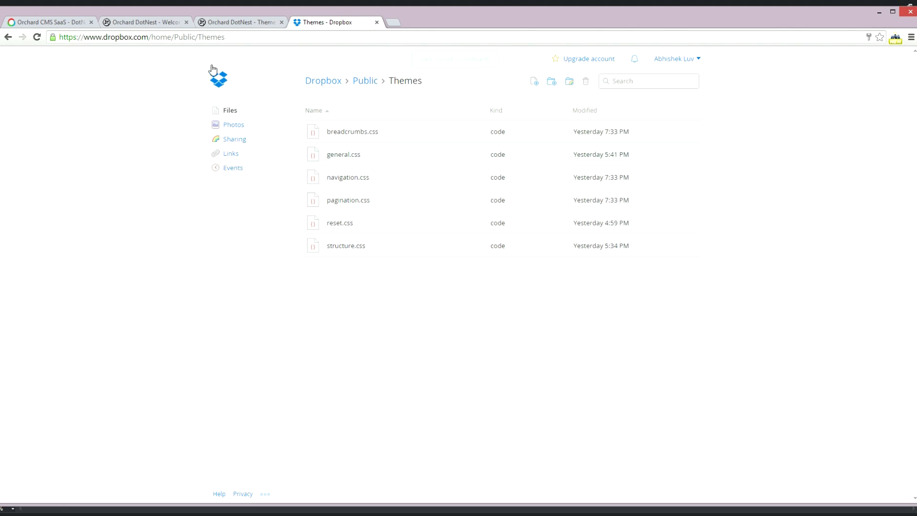
- Add the copied breadcrumbs.css link below navigation.css in the Stylesheet URLs of Theme Override Settings and save
left_click(227, 24)
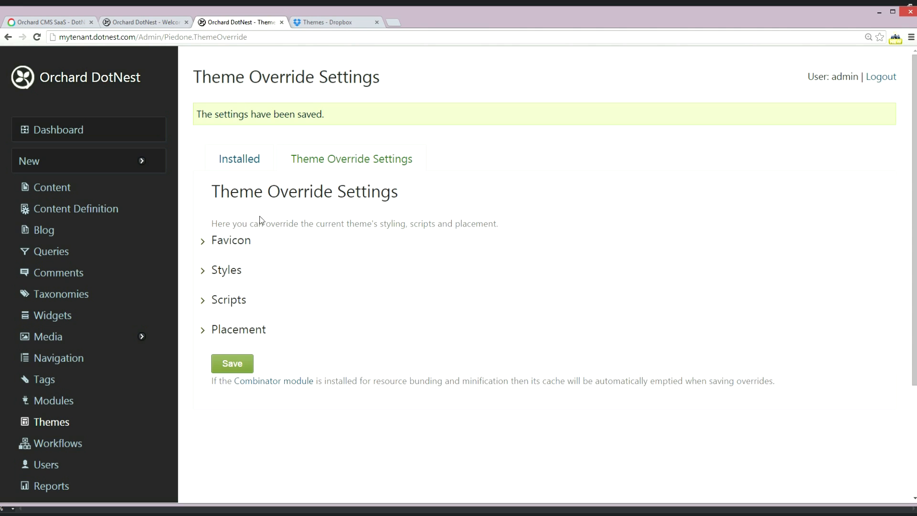
left_click(201, 271)
left_click(530, 352)
key("Return")
key("ctrl+v")
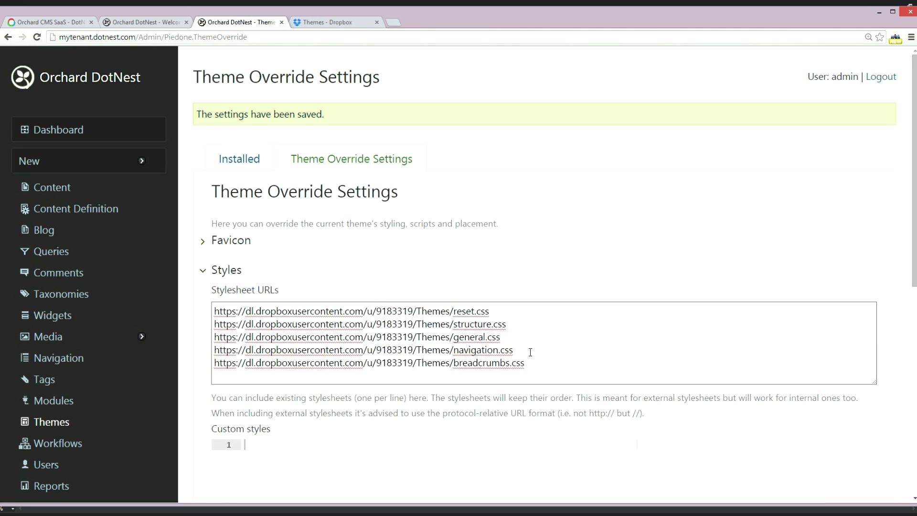
scroll(215, 395, "down", 7)
left_click(232, 411)
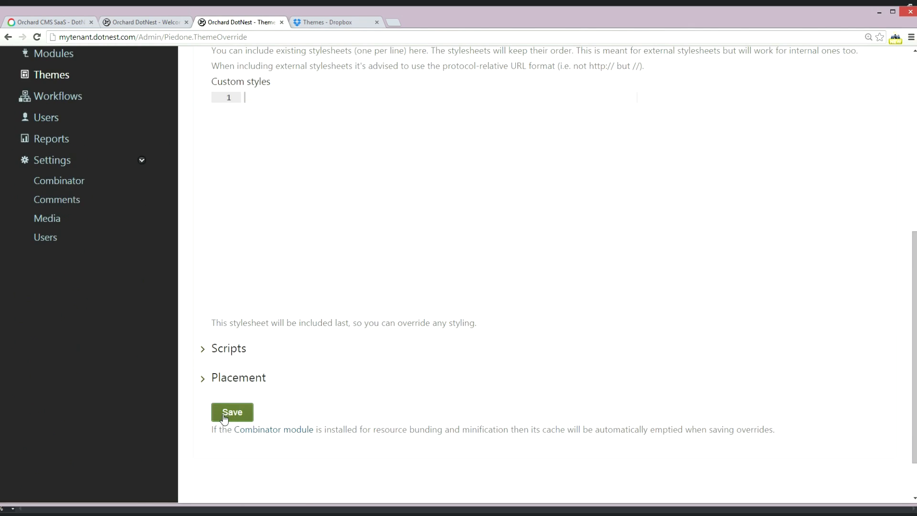
- View the home page's source and find the breadcrumb class on the list in the featured zone
left_click(157, 25)
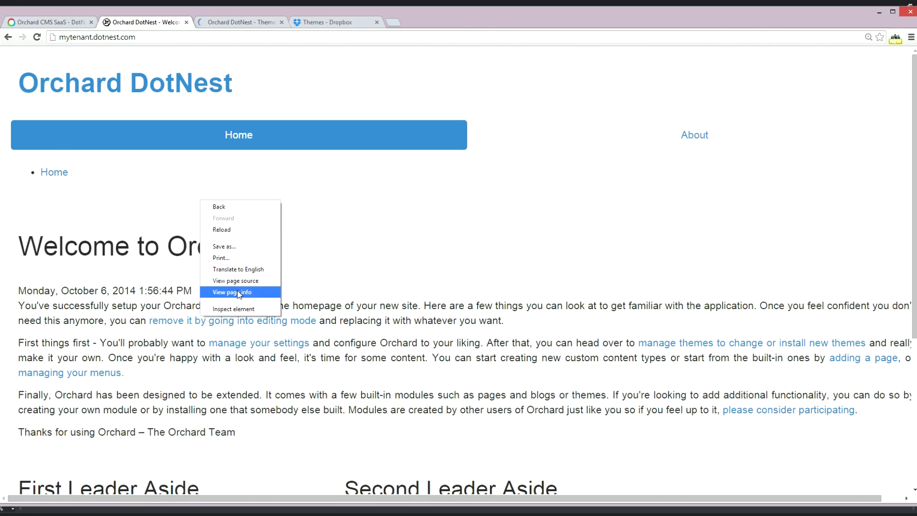
left_click(239, 280)
scroll(288, 186, "down", 1)
scroll(289, 186, "down", 12)
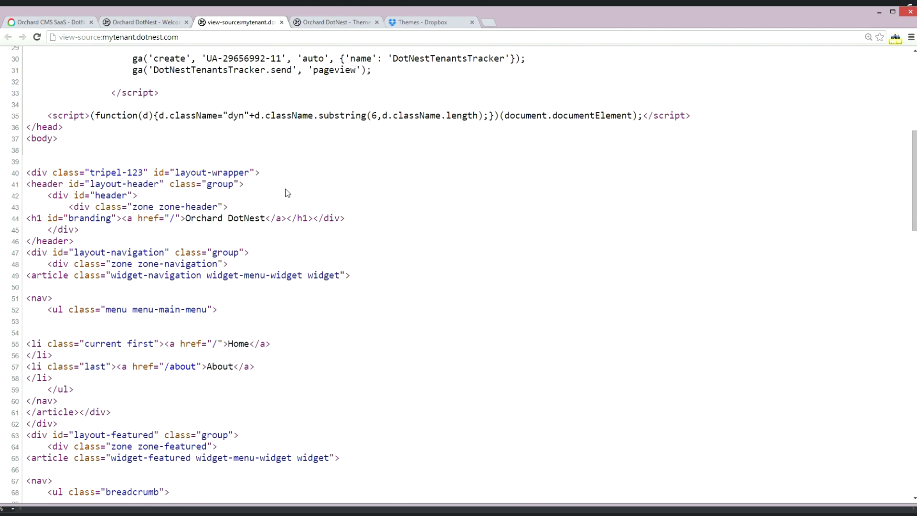
left_click_drag(105, 194, 158, 192)
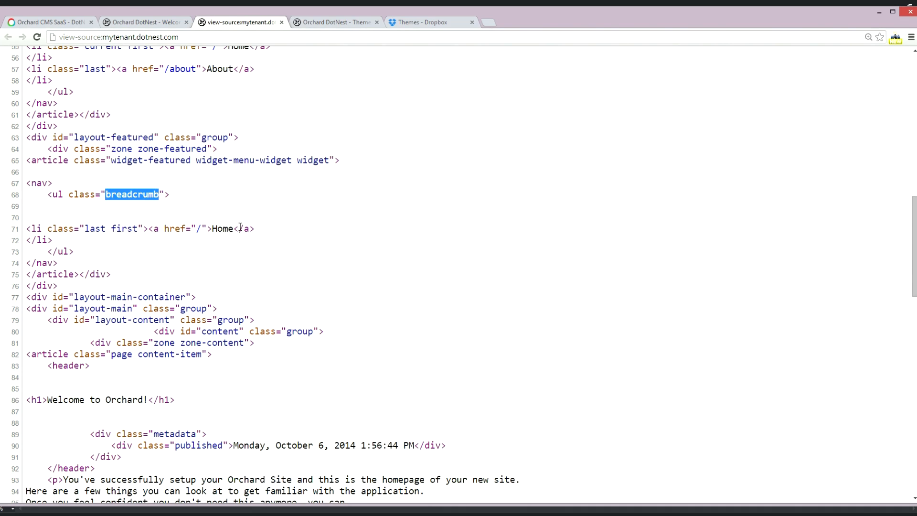
- Switch to Notepad++ to review the .breadcrumb rules in breadcrumbs.css, and return to the page source in Chrome
left_click(704, 506)
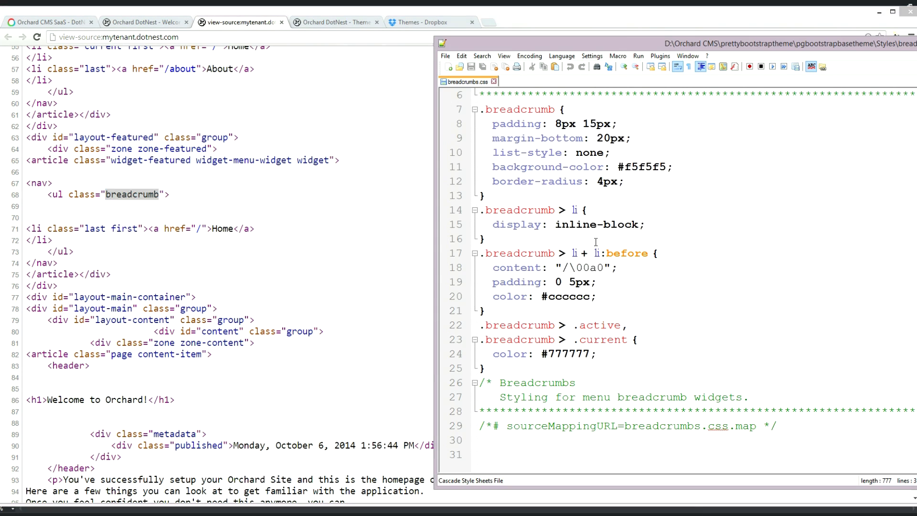
scroll(519, 194, "up", 2)
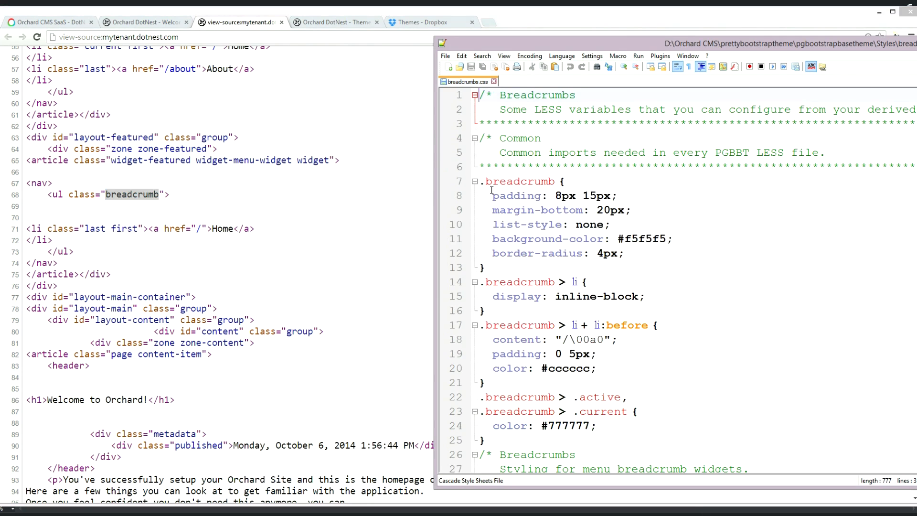
left_click(403, 227)
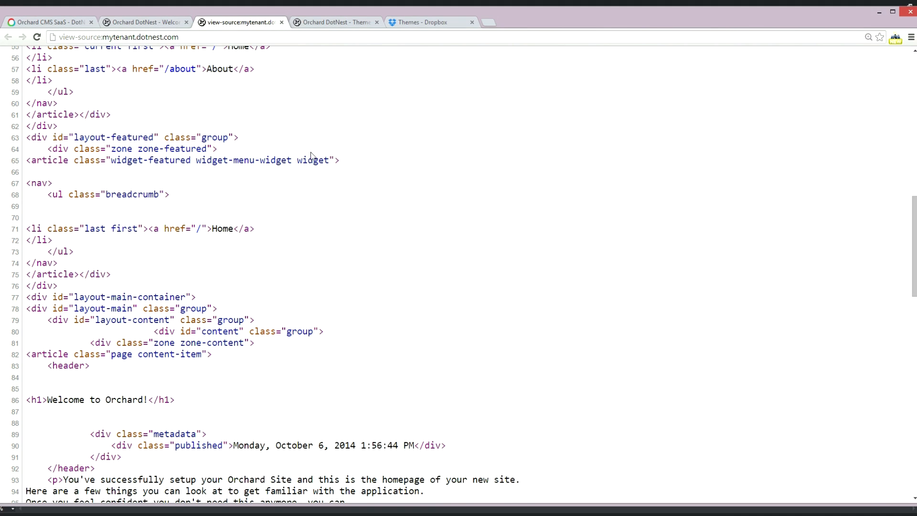
- Reload the tenant's home page and check the breadcrumb styling on the About page
left_click(137, 23)
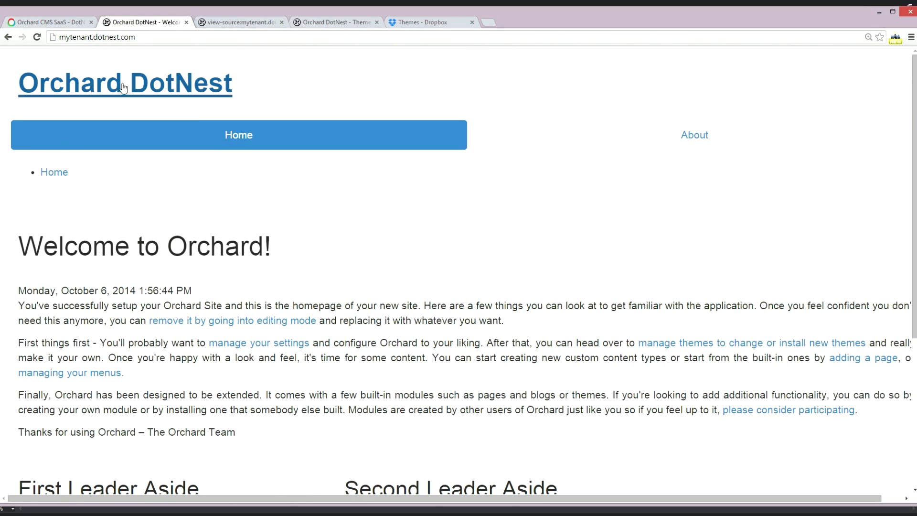
left_click(38, 41)
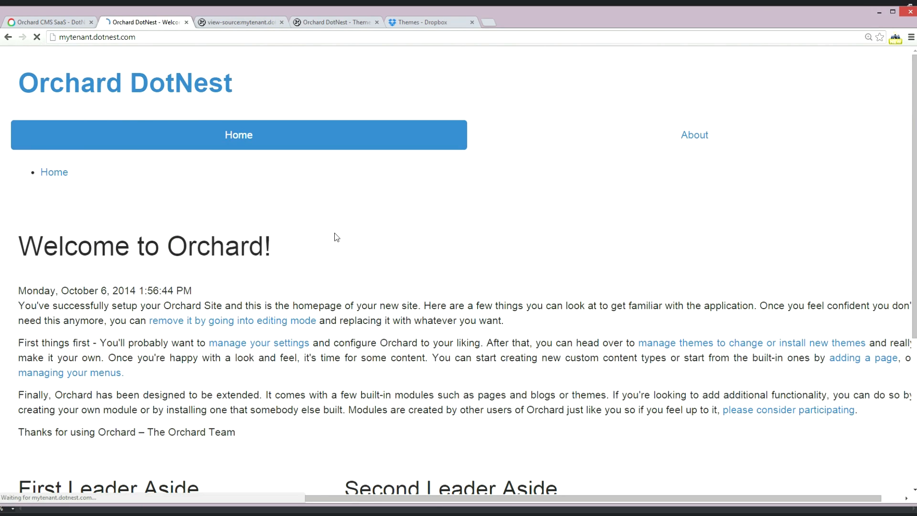
left_click(703, 152)
left_click_drag(32, 172, 117, 185)
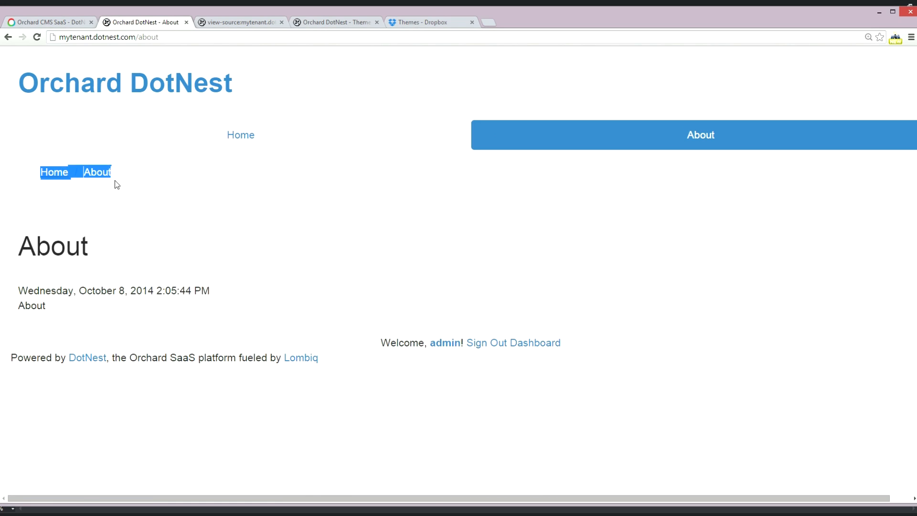
left_click(138, 190)
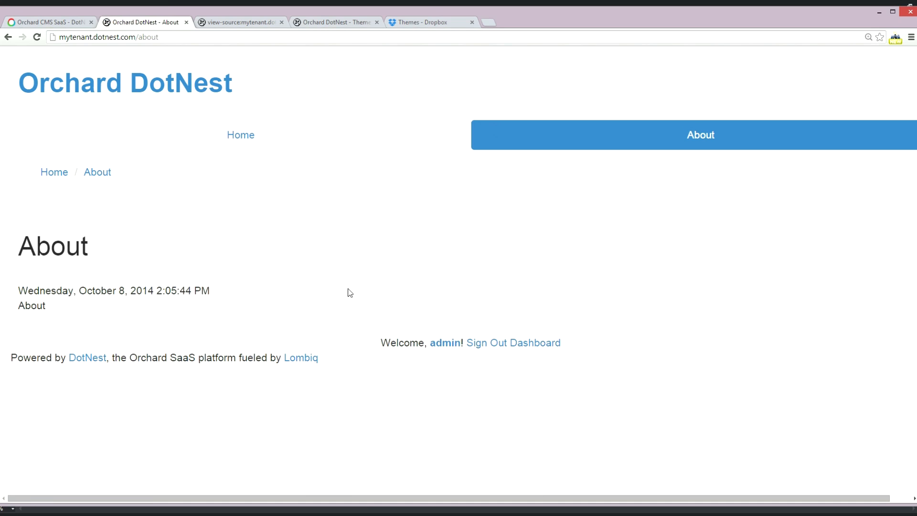
- Switch to the DotNestThemeing PDF in SumatraPDF, review the Scripts item of the outline, and return to the site
left_click(625, 515)
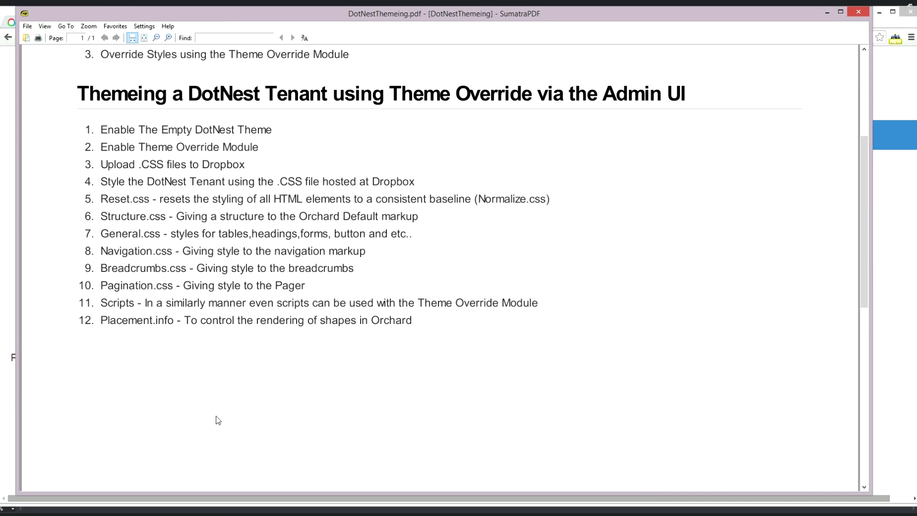
left_click_drag(105, 304, 257, 304)
left_click(396, 366)
left_click(825, 13)
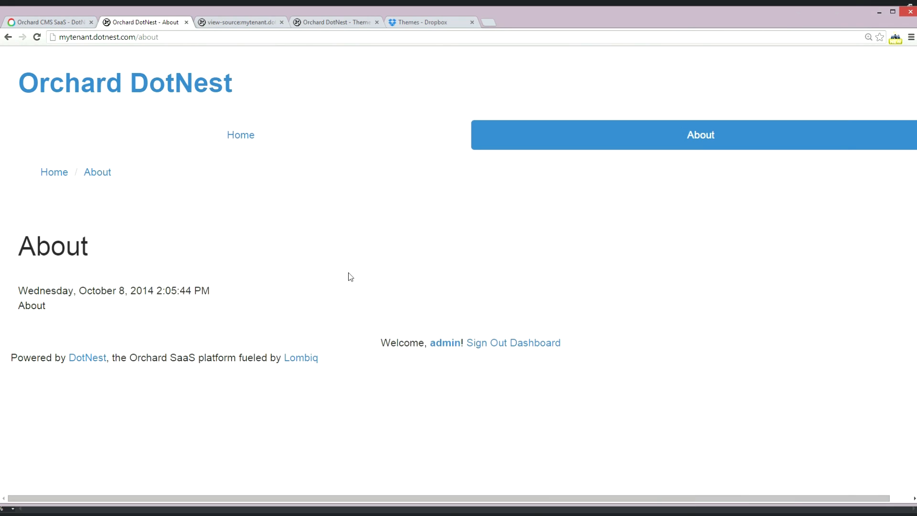
- Go to the tenant's home page and highlight the publication date under the Welcome to Orchard! heading
left_click(189, 95)
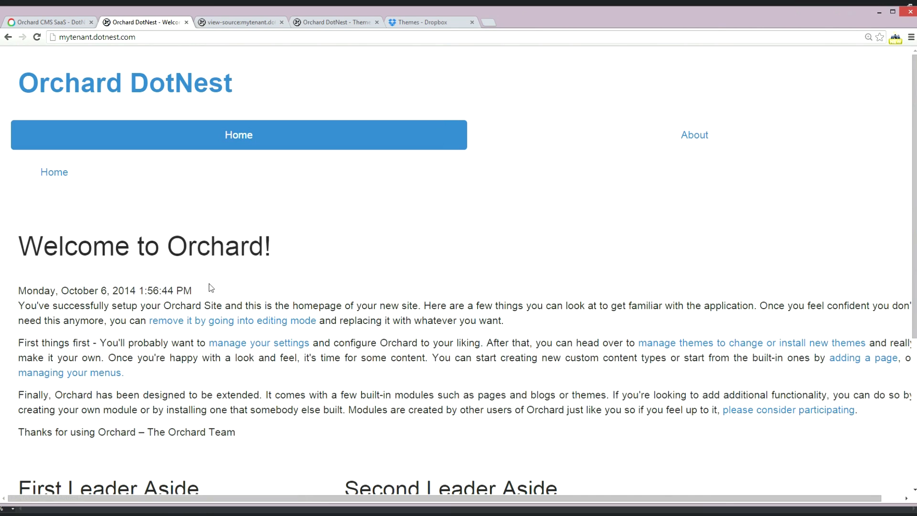
left_click_drag(196, 292, 1, 292)
left_click_drag(146, 282, 19, 292)
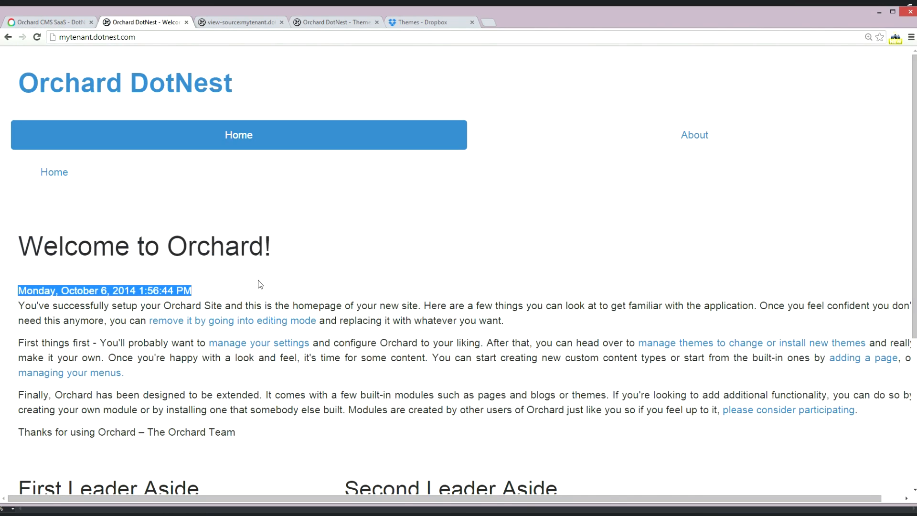
- Switch to Visual Studio and copy the <Place Parts_Common_Metadata="-"/> line from Placement.info
key("alt+Tab")
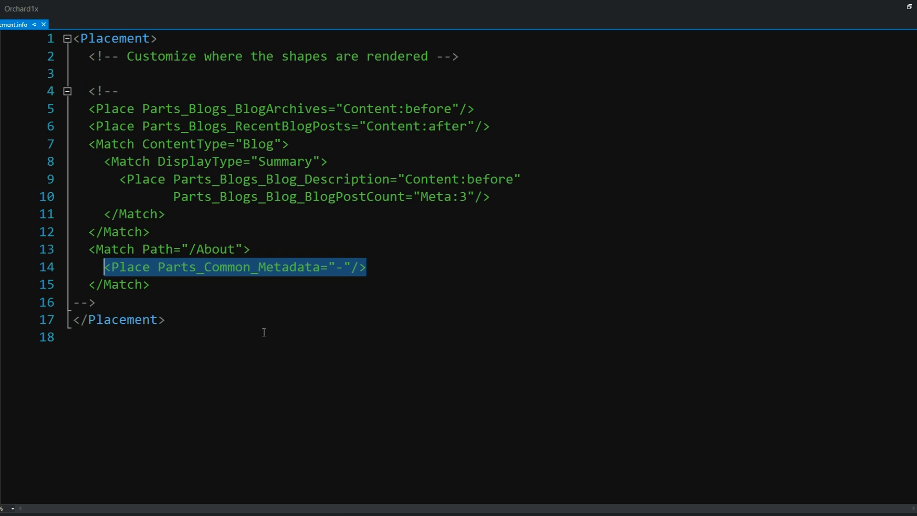
left_click(276, 300)
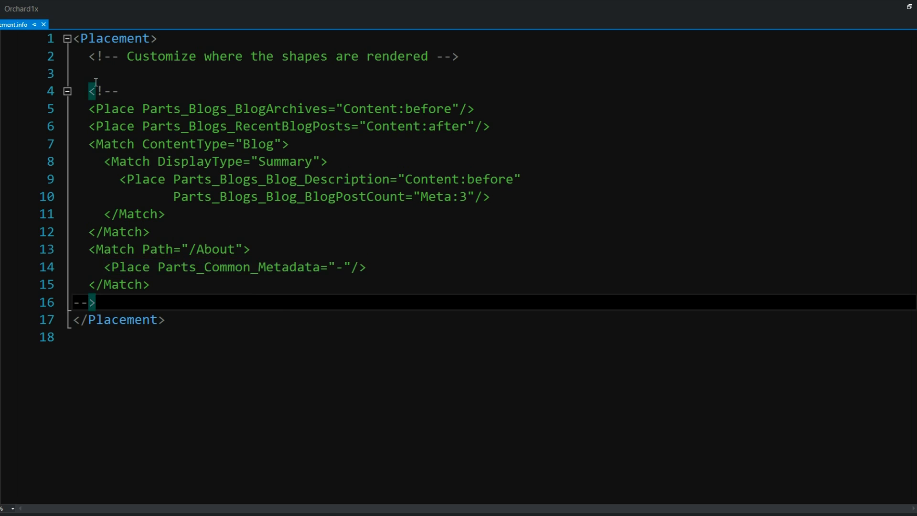
left_click_drag(370, 266, 105, 266)
right_click(153, 270)
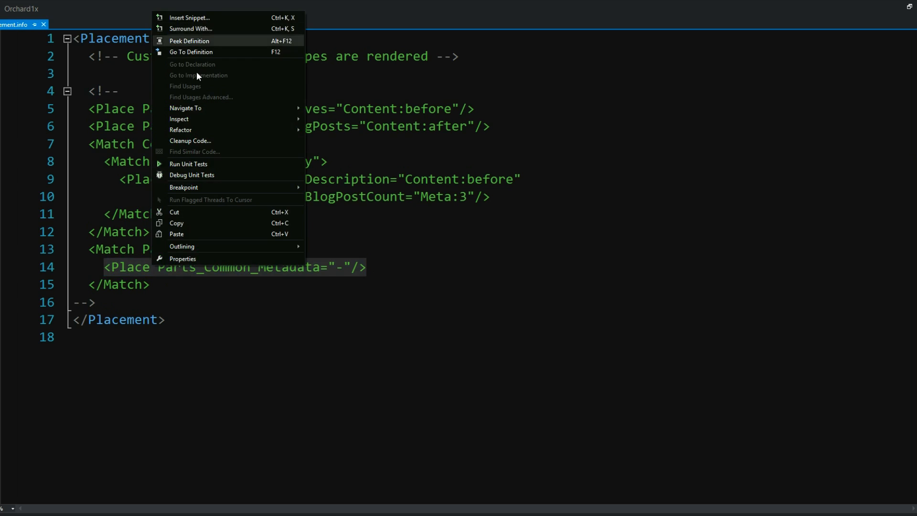
left_click(187, 224)
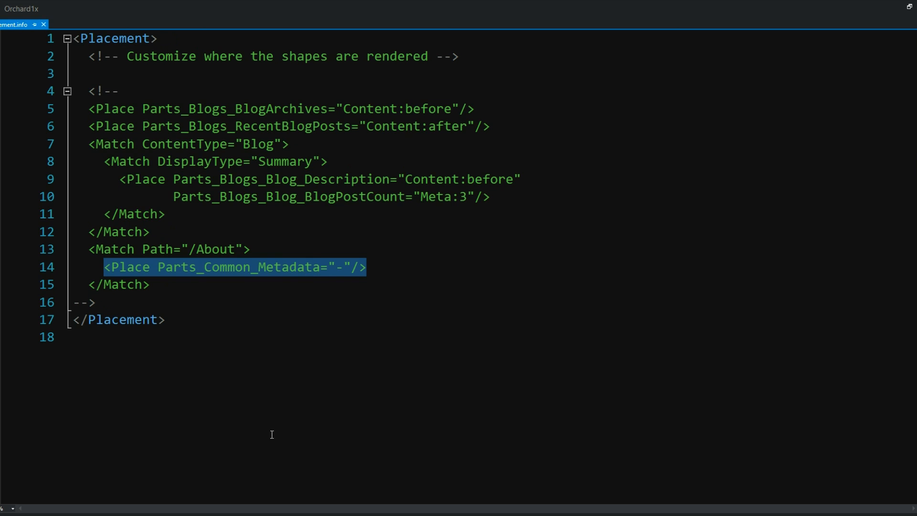
- Switch to the tenant's Theme Override Settings in the browser, paste <Place Parts_Common_Metadata="-"/> as the custom placement declaration, and save the settings
key("alt+Tab")
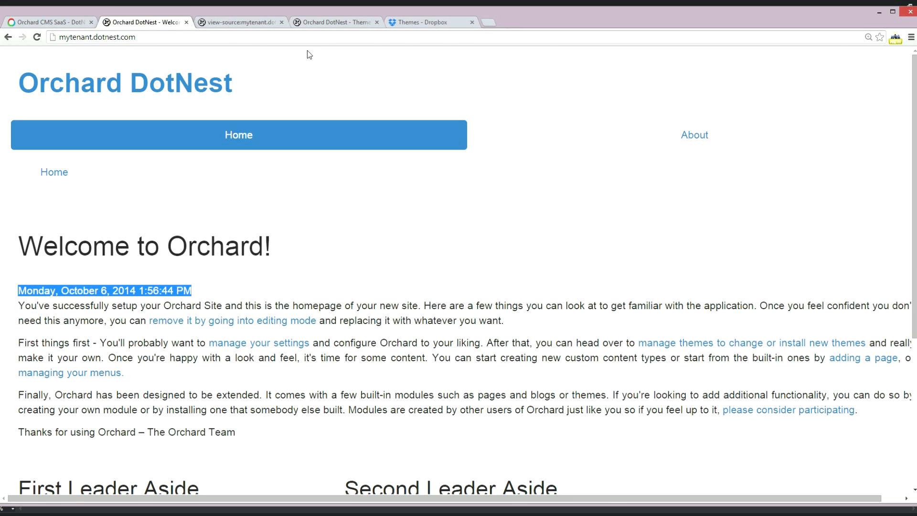
left_click(318, 22)
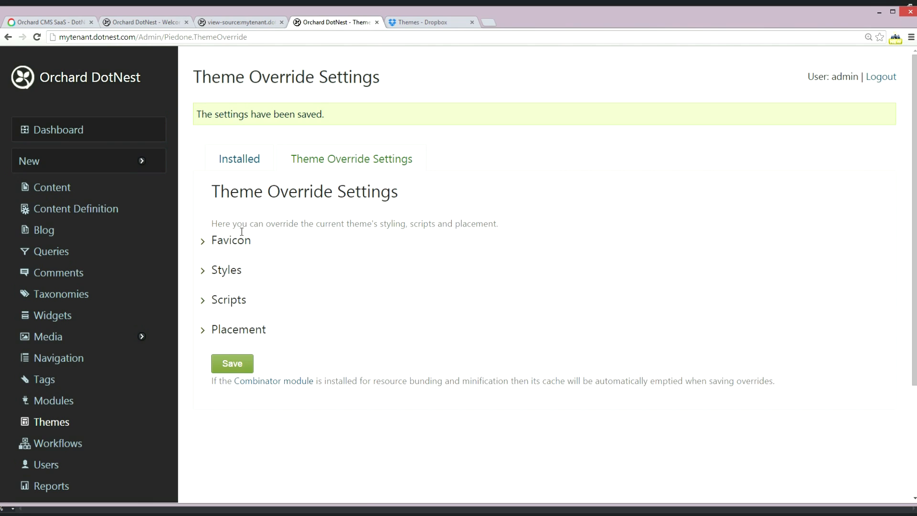
scroll(221, 240, "down", 1)
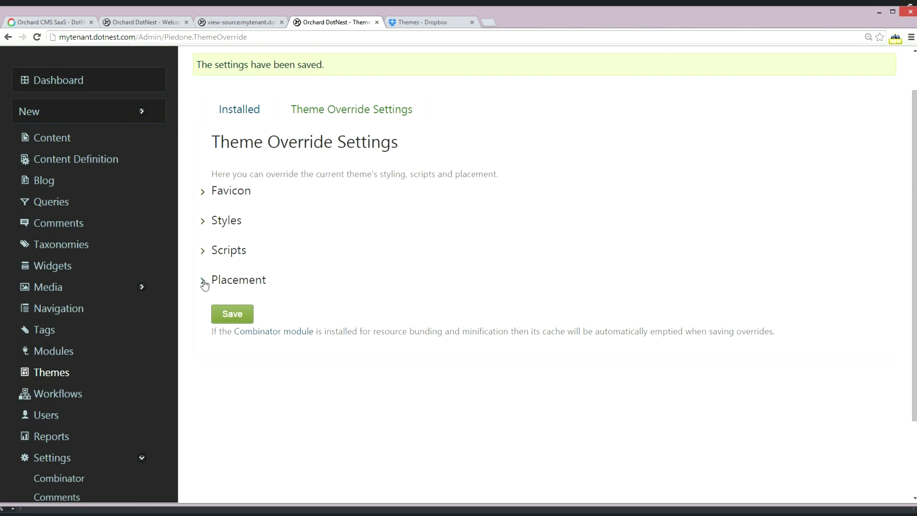
left_click(202, 280)
scroll(263, 333, "down", 2)
right_click(282, 247)
left_click(303, 305)
scroll(253, 309, "down", 1)
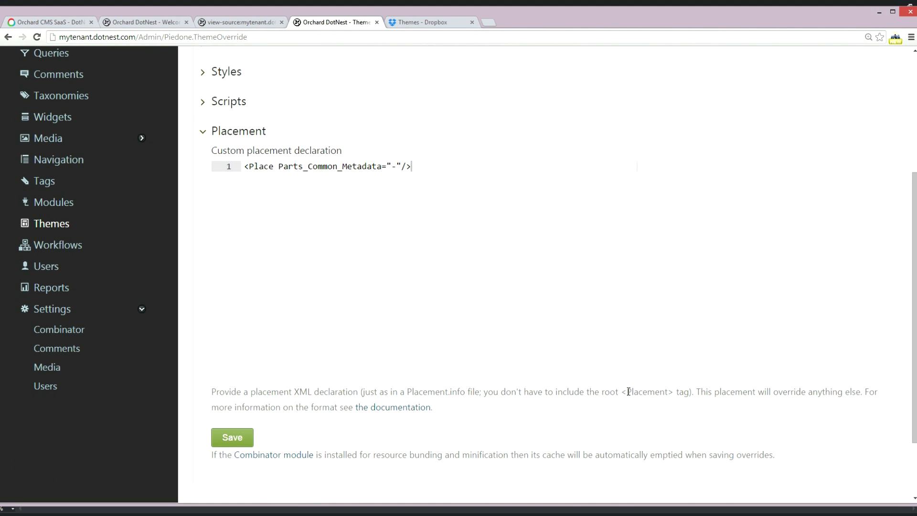
left_click_drag(620, 392, 675, 392)
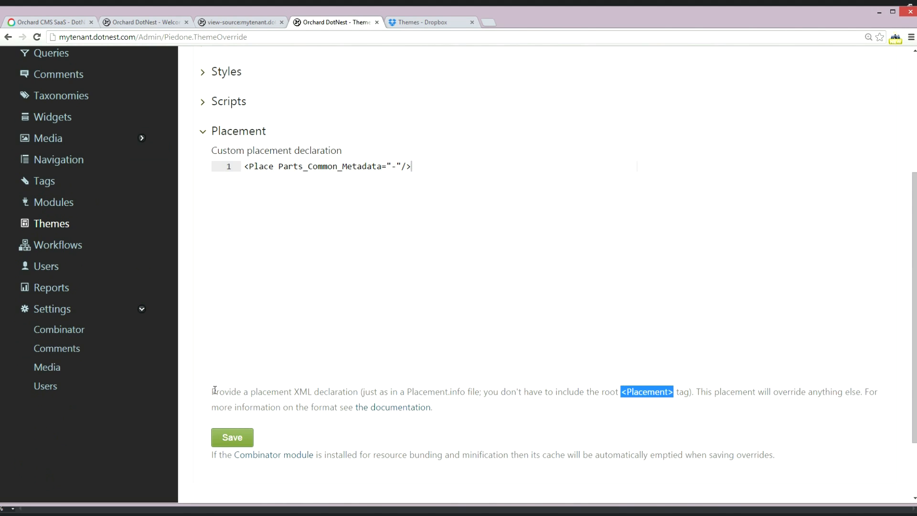
left_click(236, 444)
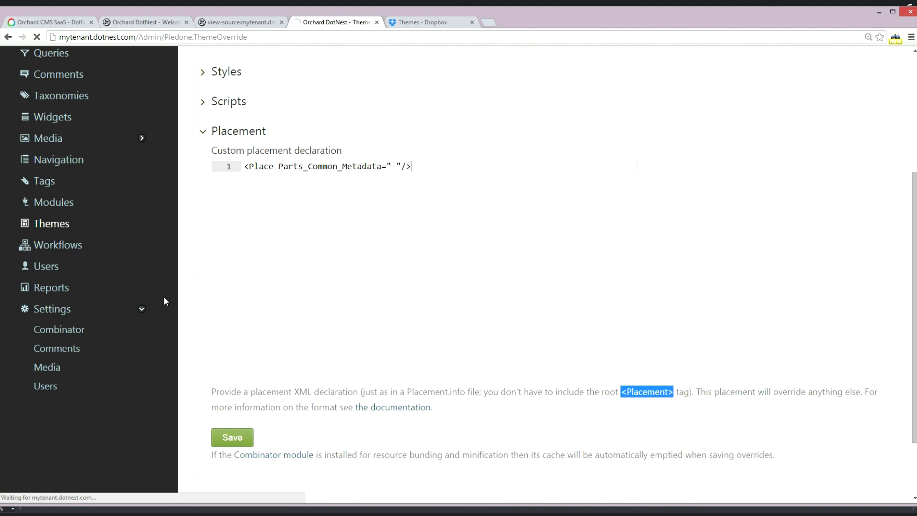
- Return to the tenant's home page and highlight the date line under the Welcome to Orchard! heading, then clear the selection
left_click(143, 22)
left_click(299, 259)
left_click_drag(193, 290, 18, 290)
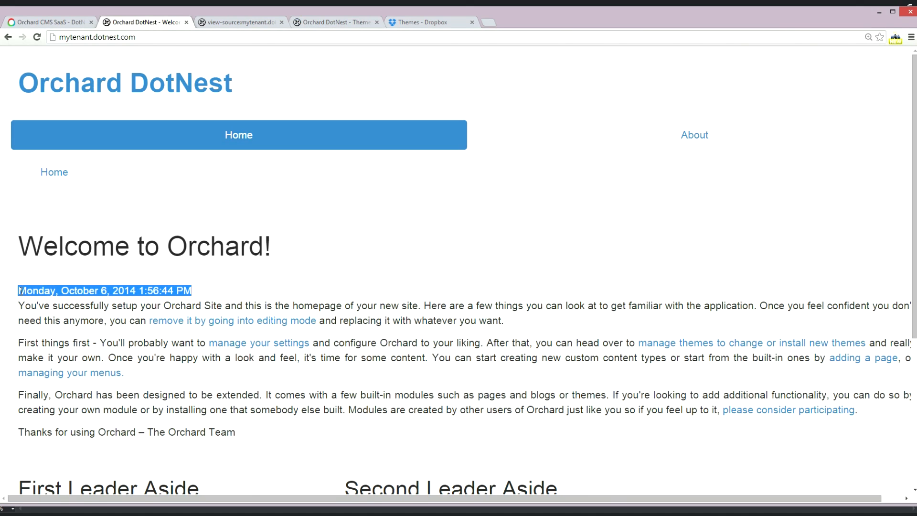
left_click(239, 283)
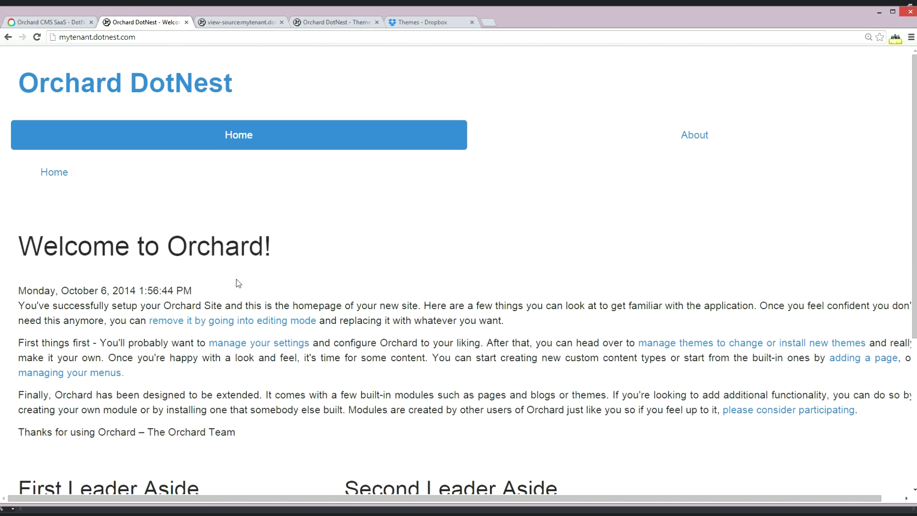
- Reload the home page, check the About and Home pages for the metadata date, and return to Theme Override Settings
left_click(36, 37)
left_click(694, 135)
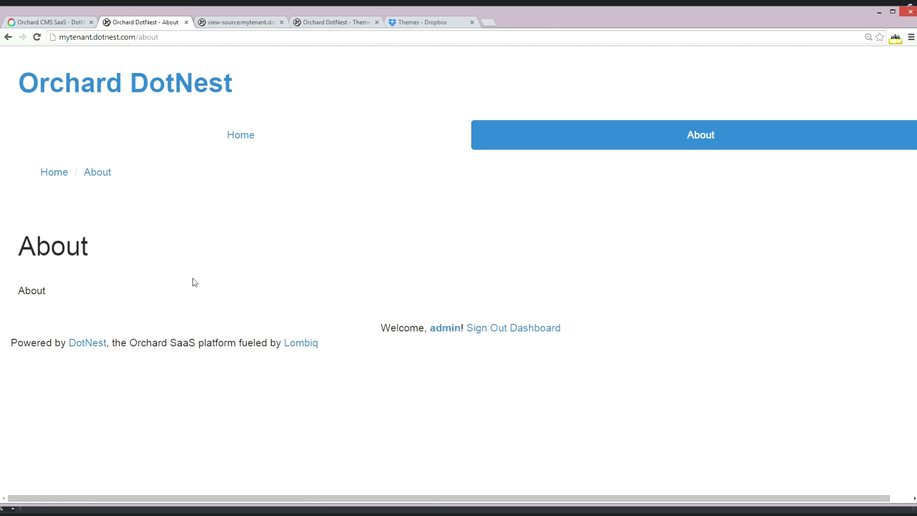
left_click(240, 139)
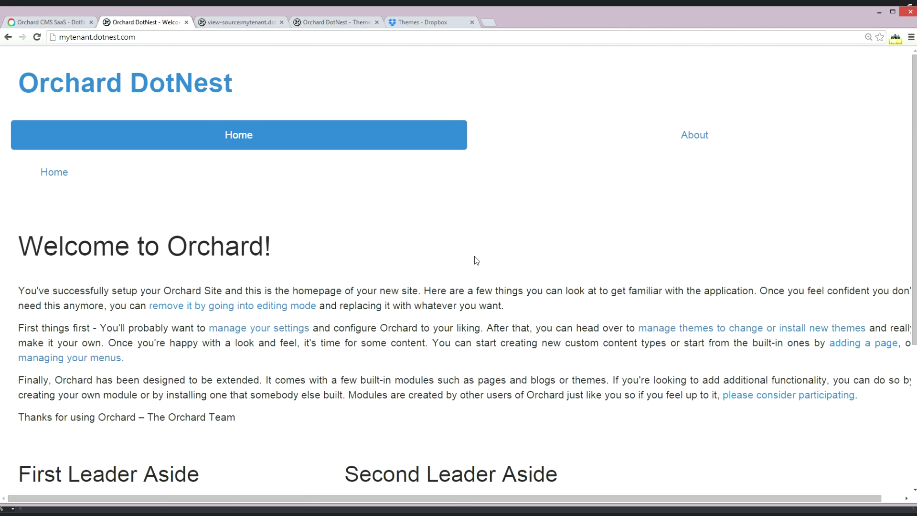
left_click(334, 22)
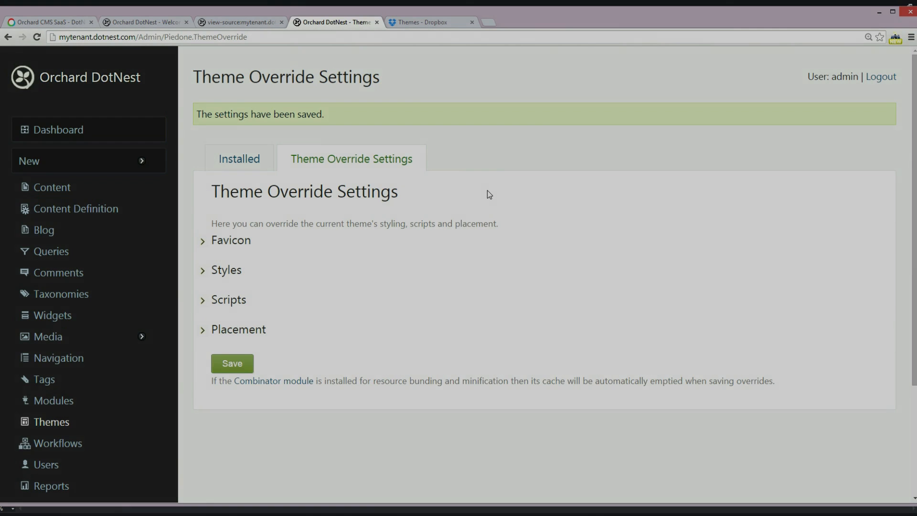